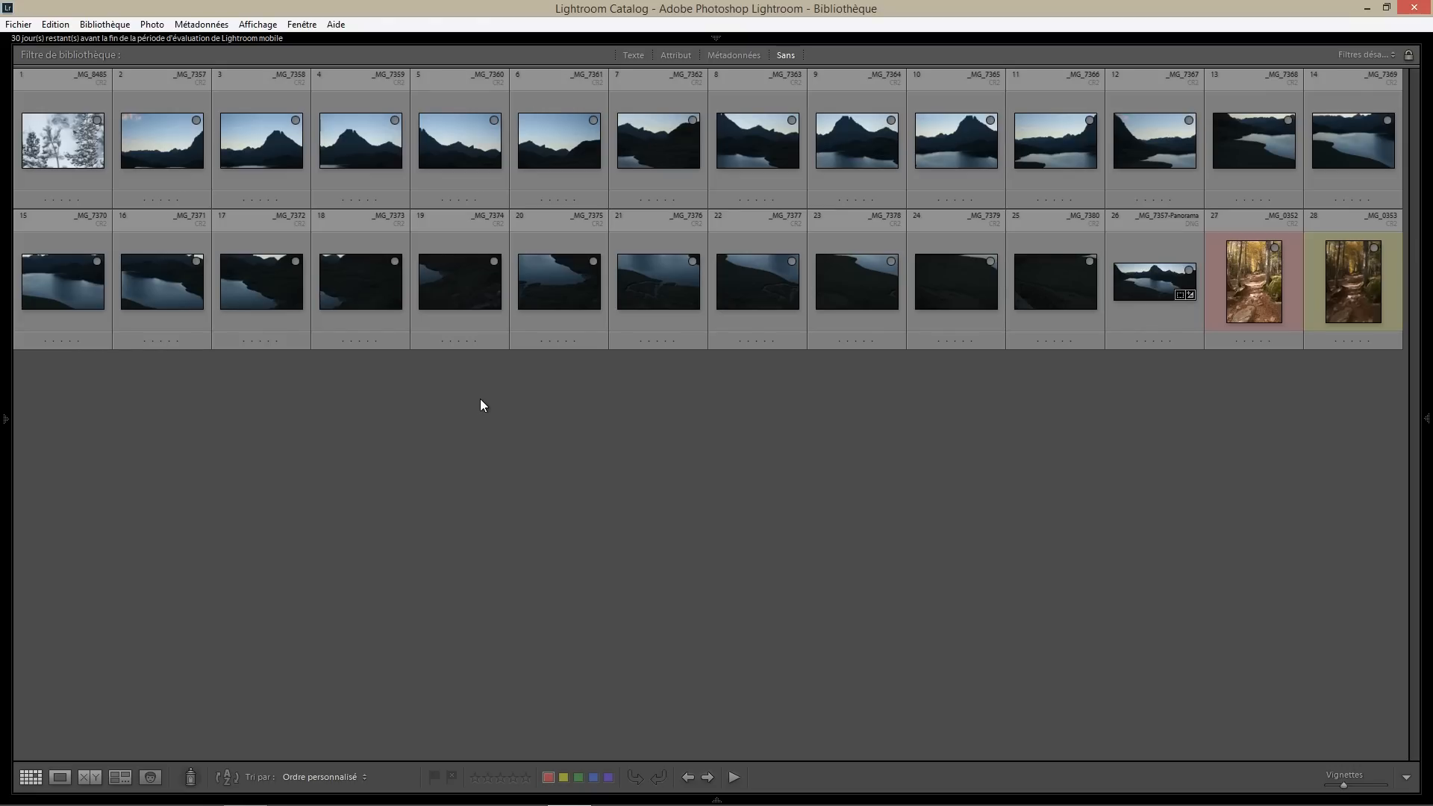
Select the lake photos from _MG_7357 to _MG_7380 and enlarge the grid thumbnails
left_click(160, 157)
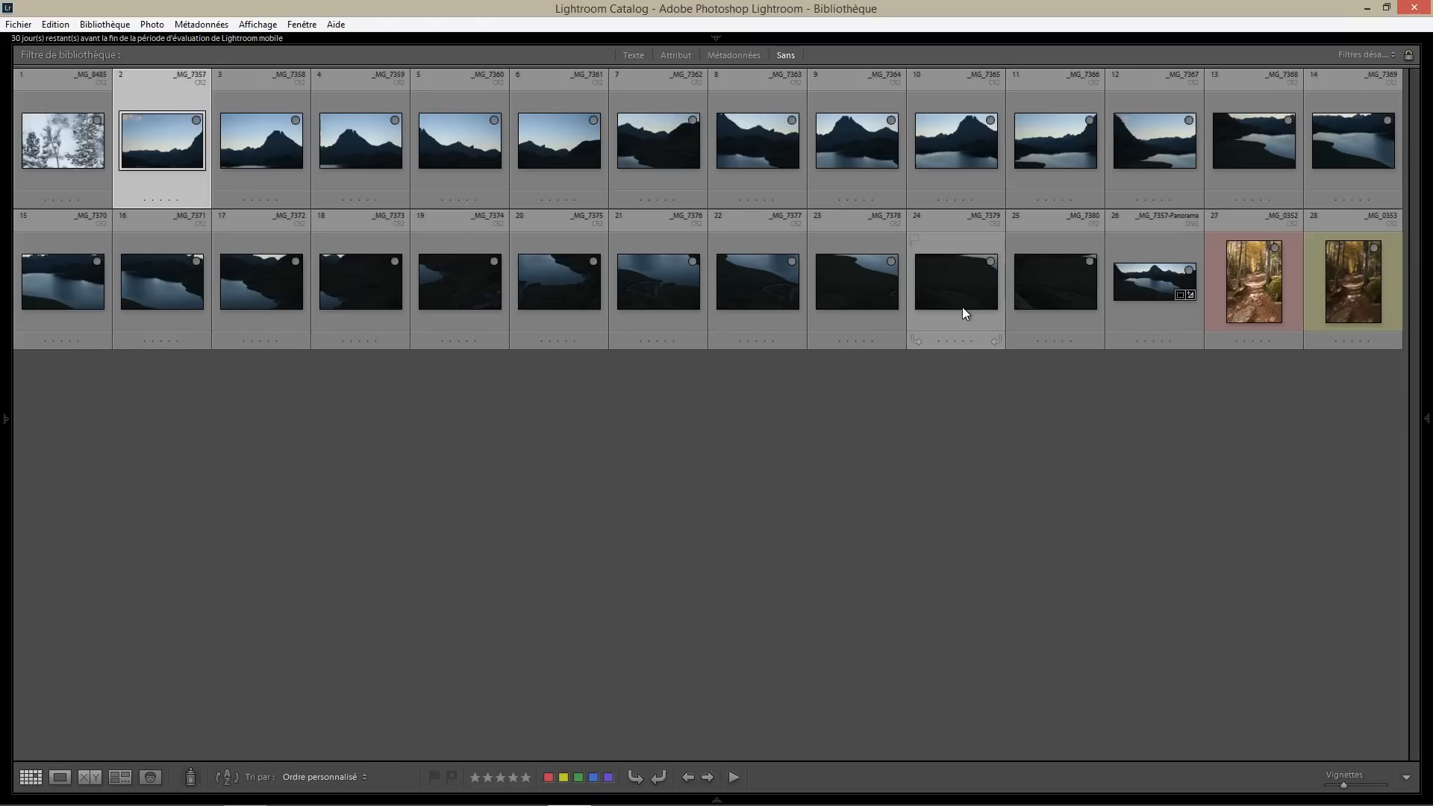
left_click(1053, 287, "shift")
key("equal")
key("equal")
key("equal")
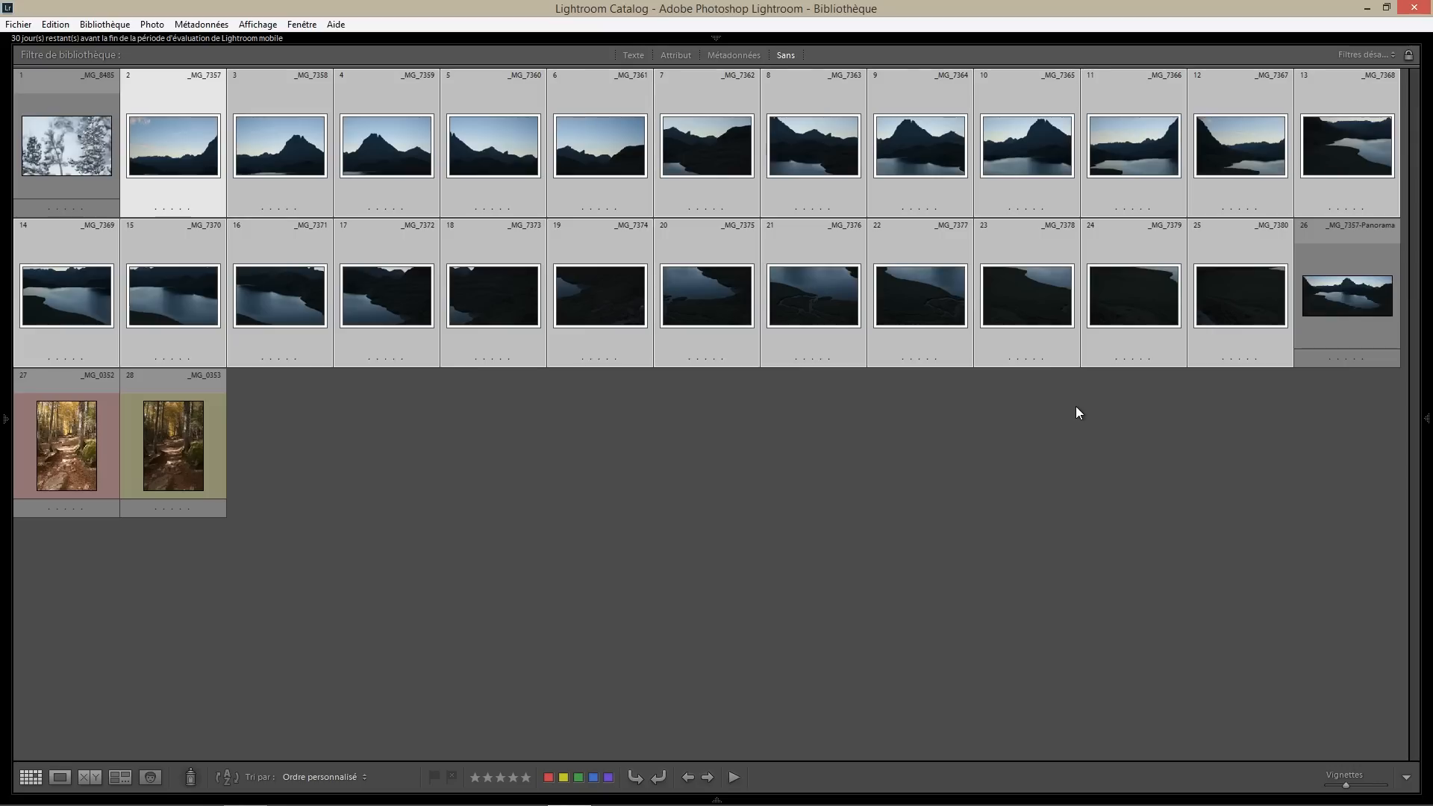
key("equal")
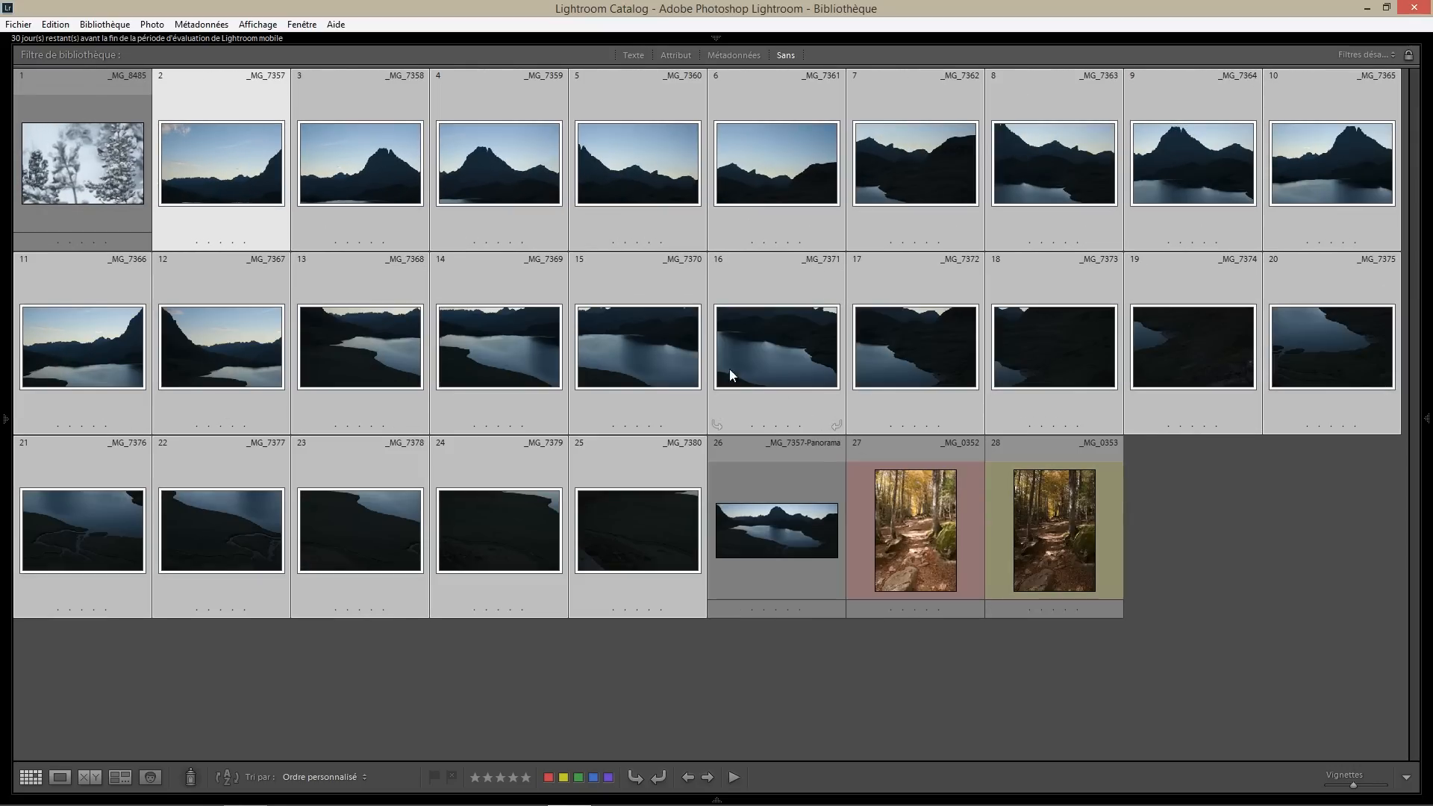
View the finished panorama _MG_7357-Panorama full size, return to the grid and clear the selection
left_click(764, 540)
key("e")
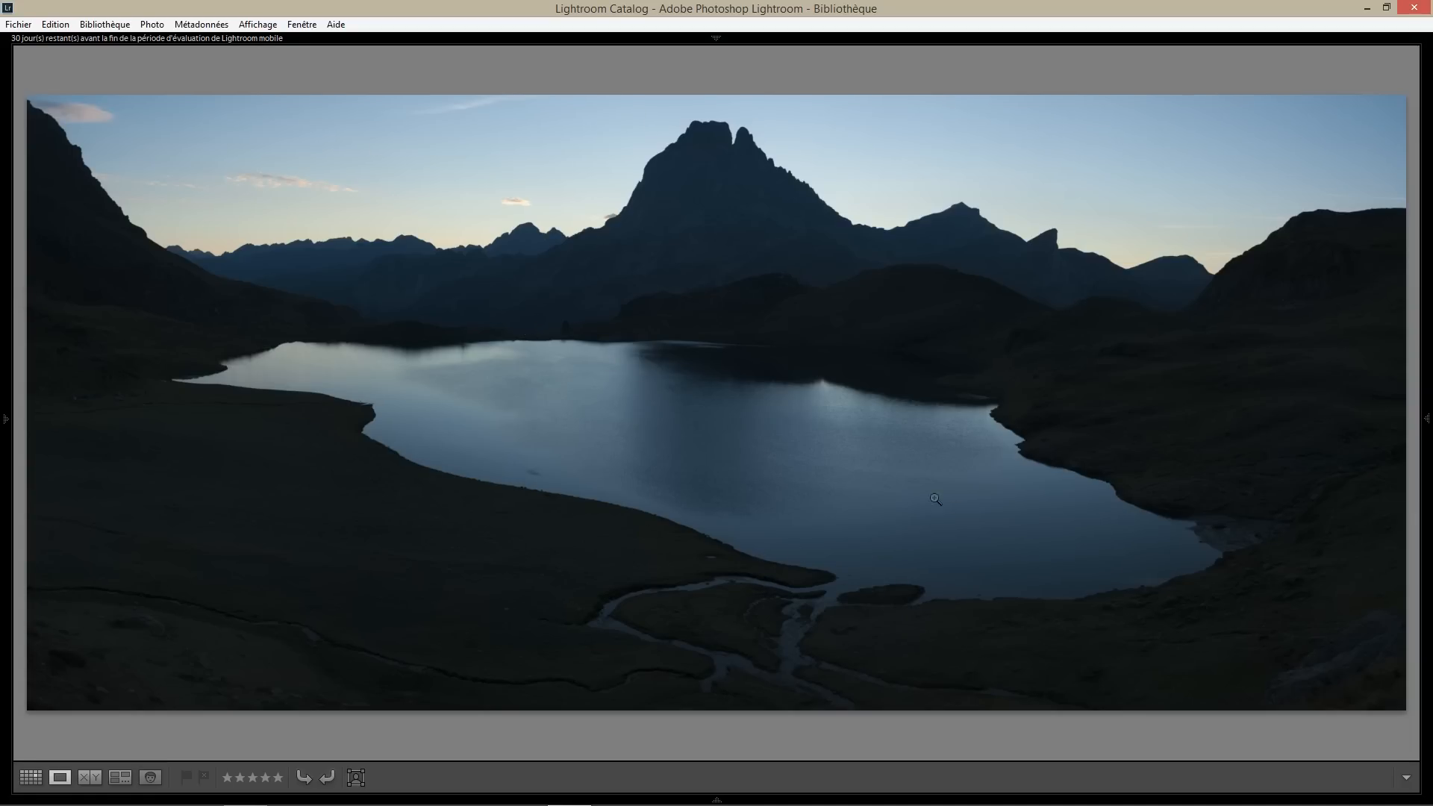
key("g")
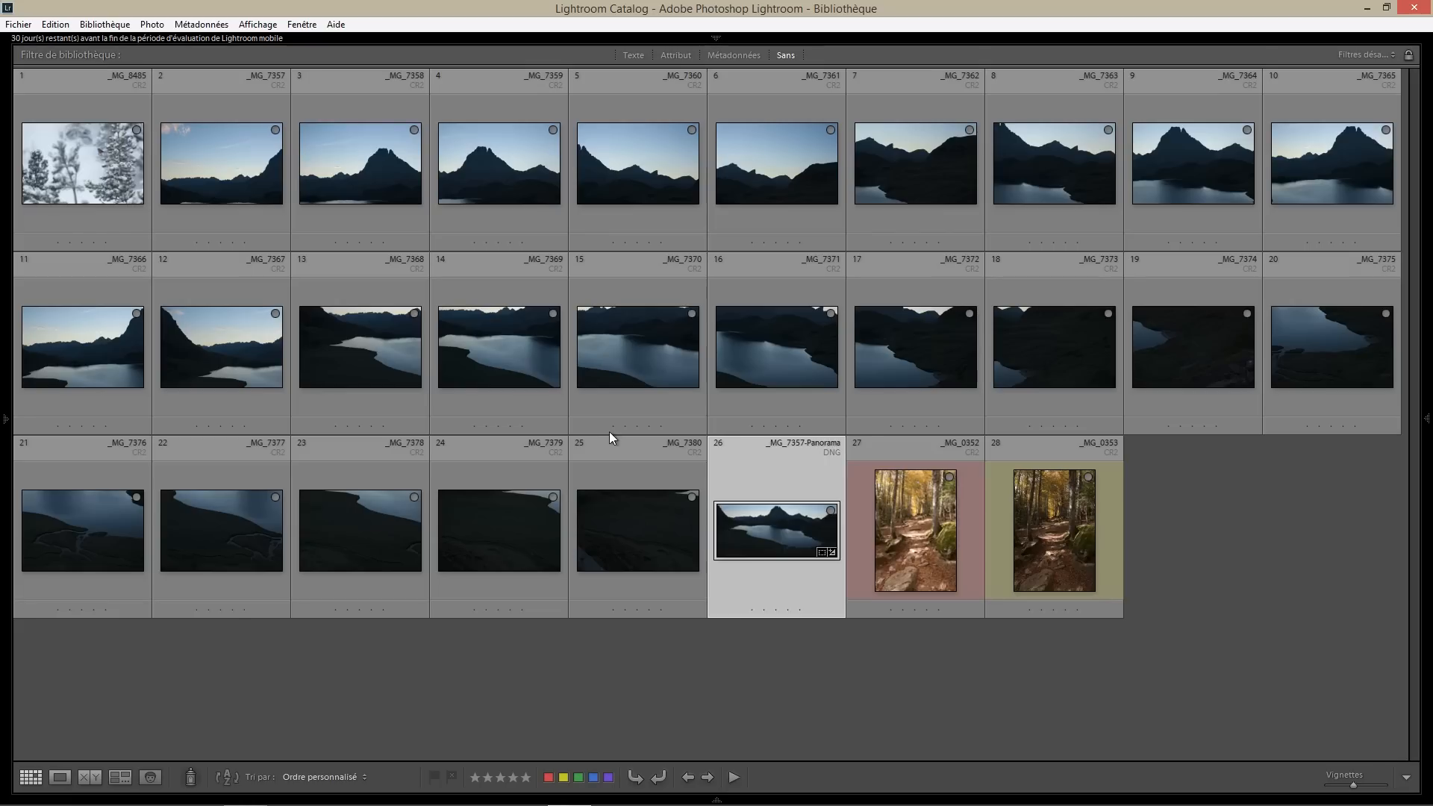
double_click(765, 560)
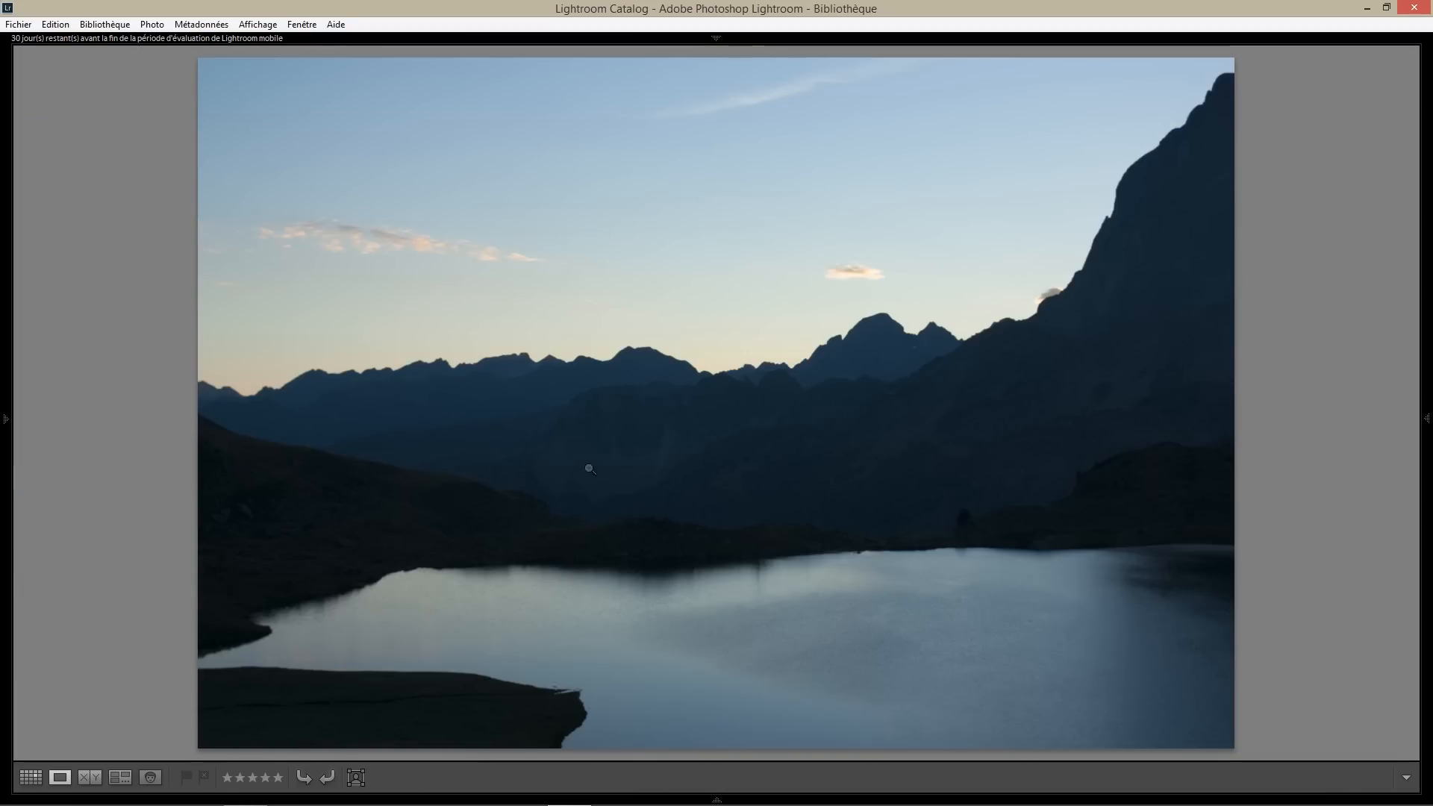
key("g")
double_click(764, 486)
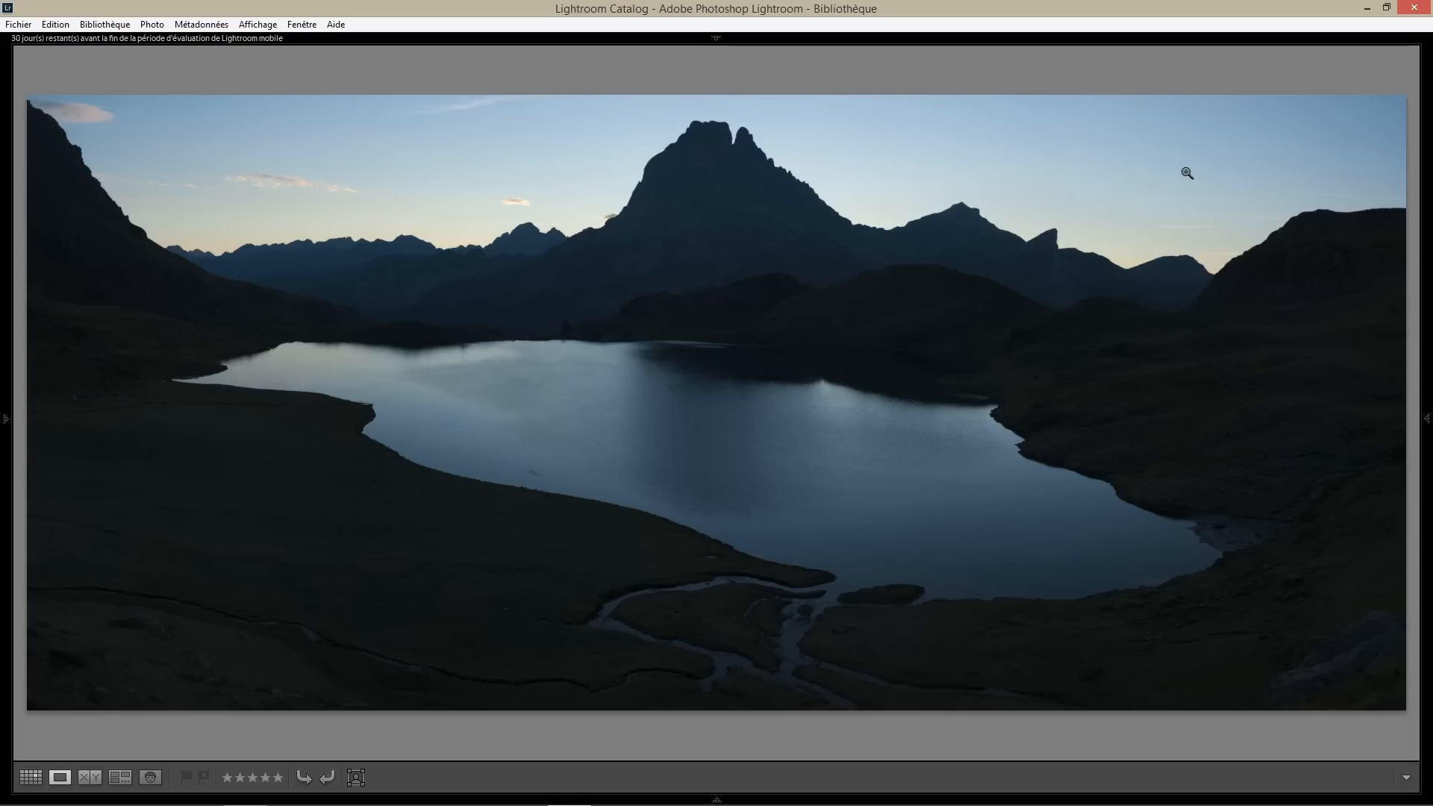
key("g")
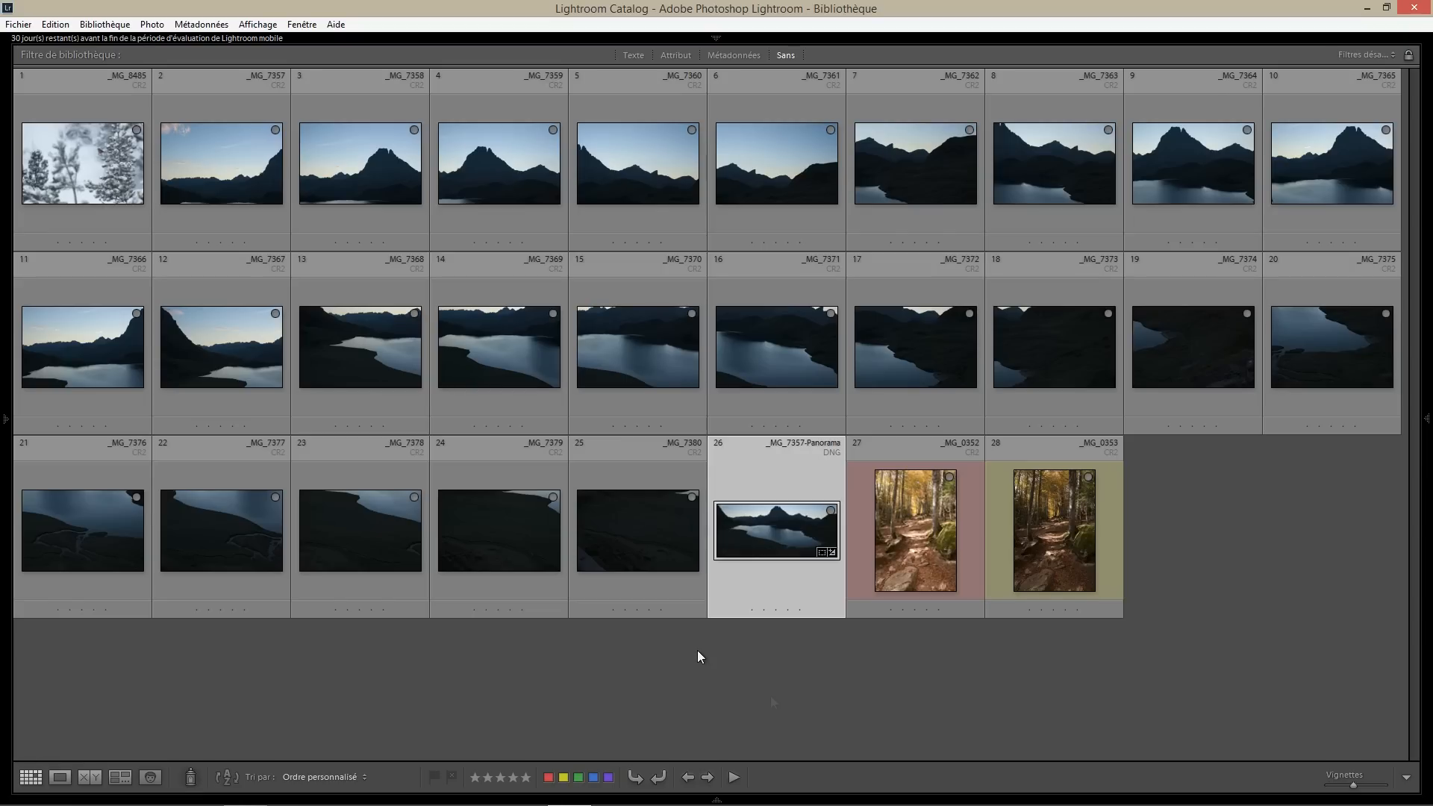
left_click(771, 696)
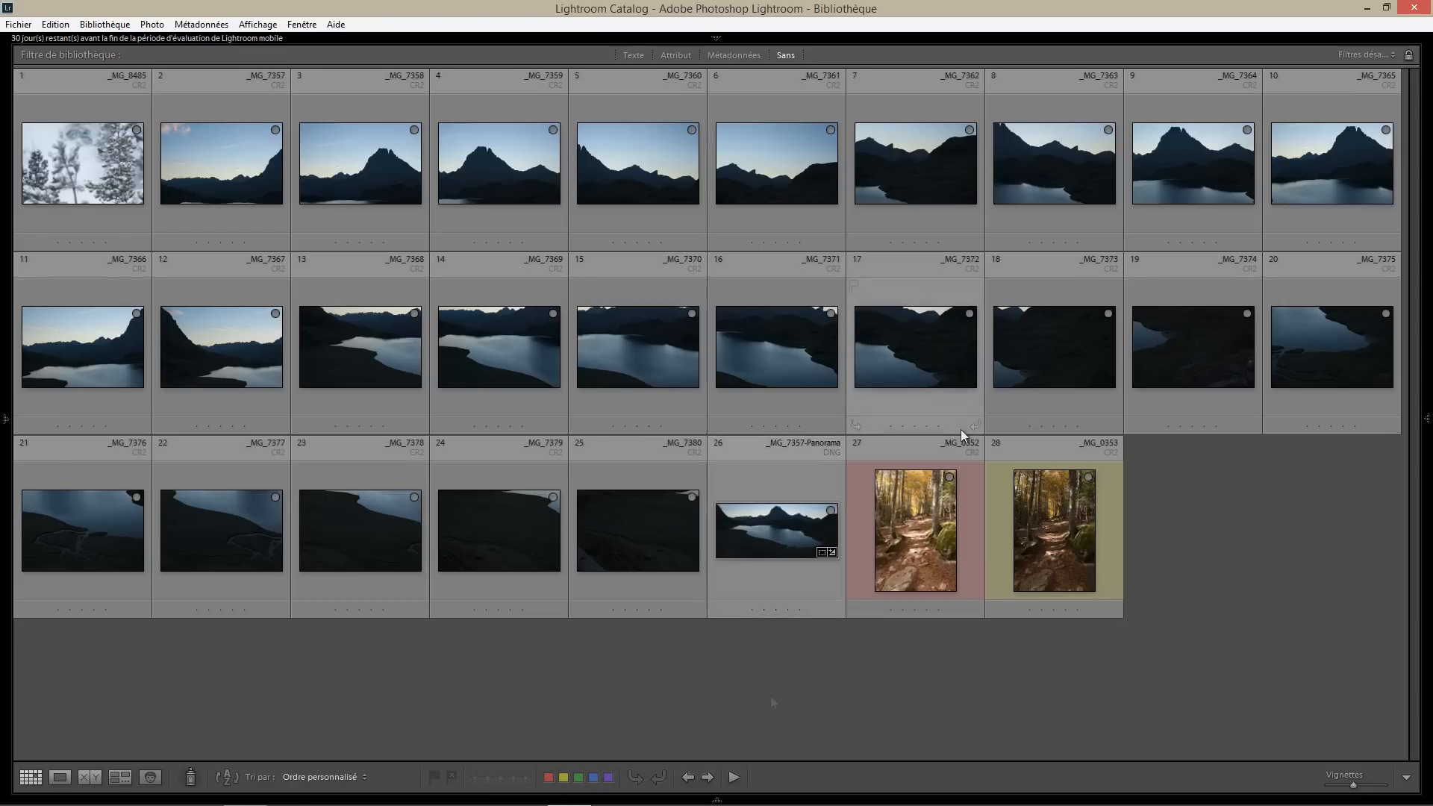
Select the three photos _MG_7358 to _MG_7360 and open them in the panorama photo merge
left_click(370, 194)
left_click(606, 218, "shift")
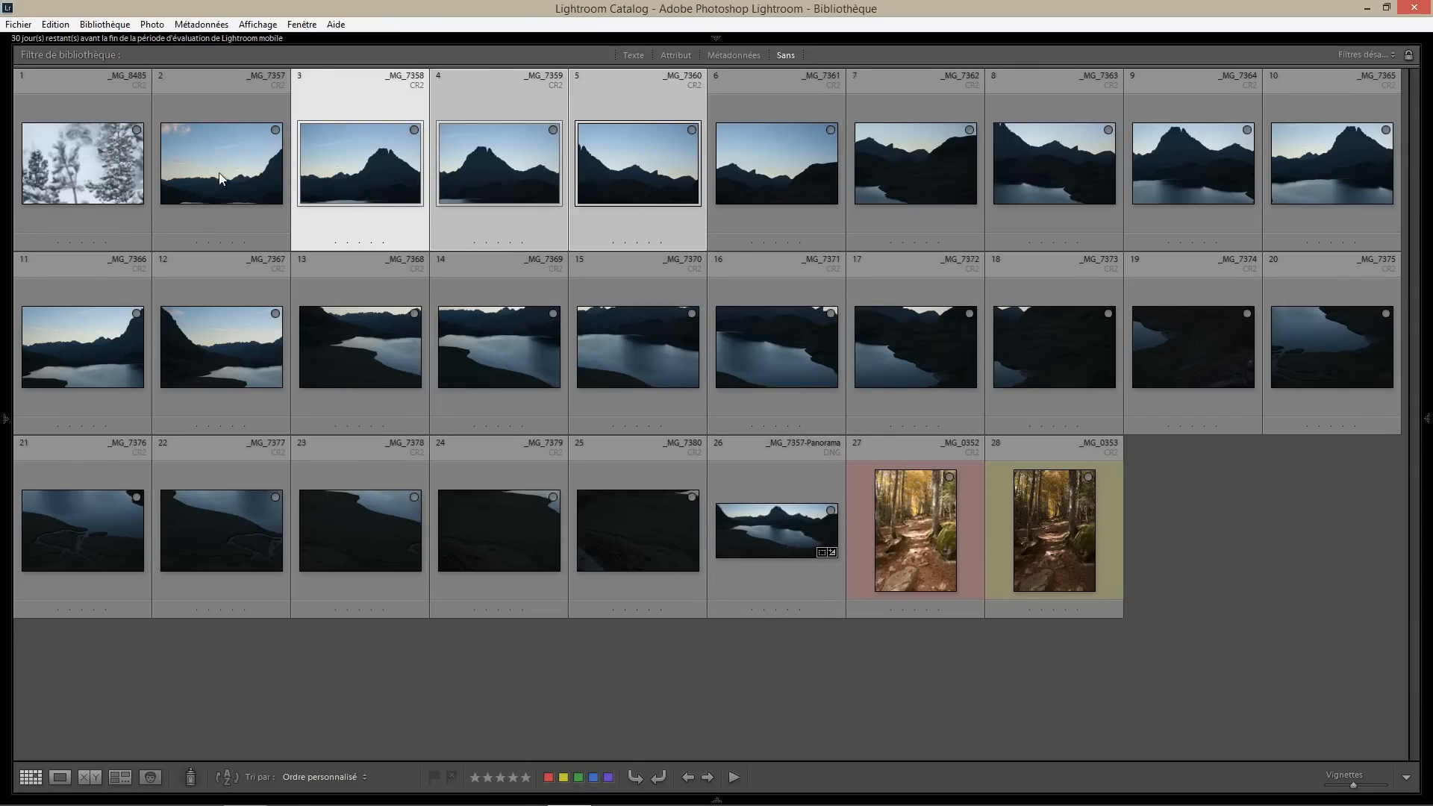
right_click(488, 184)
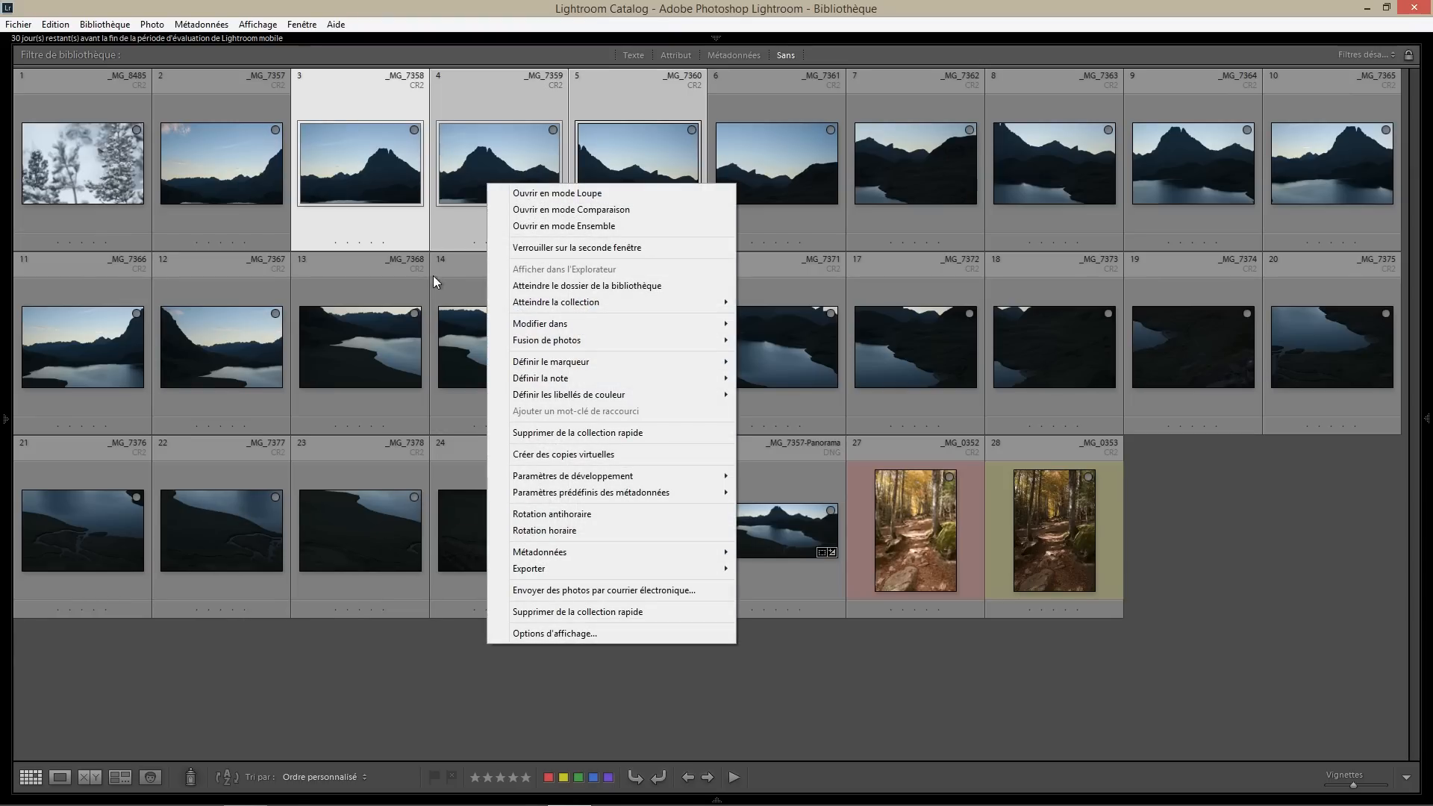
mouse_move(633, 342)
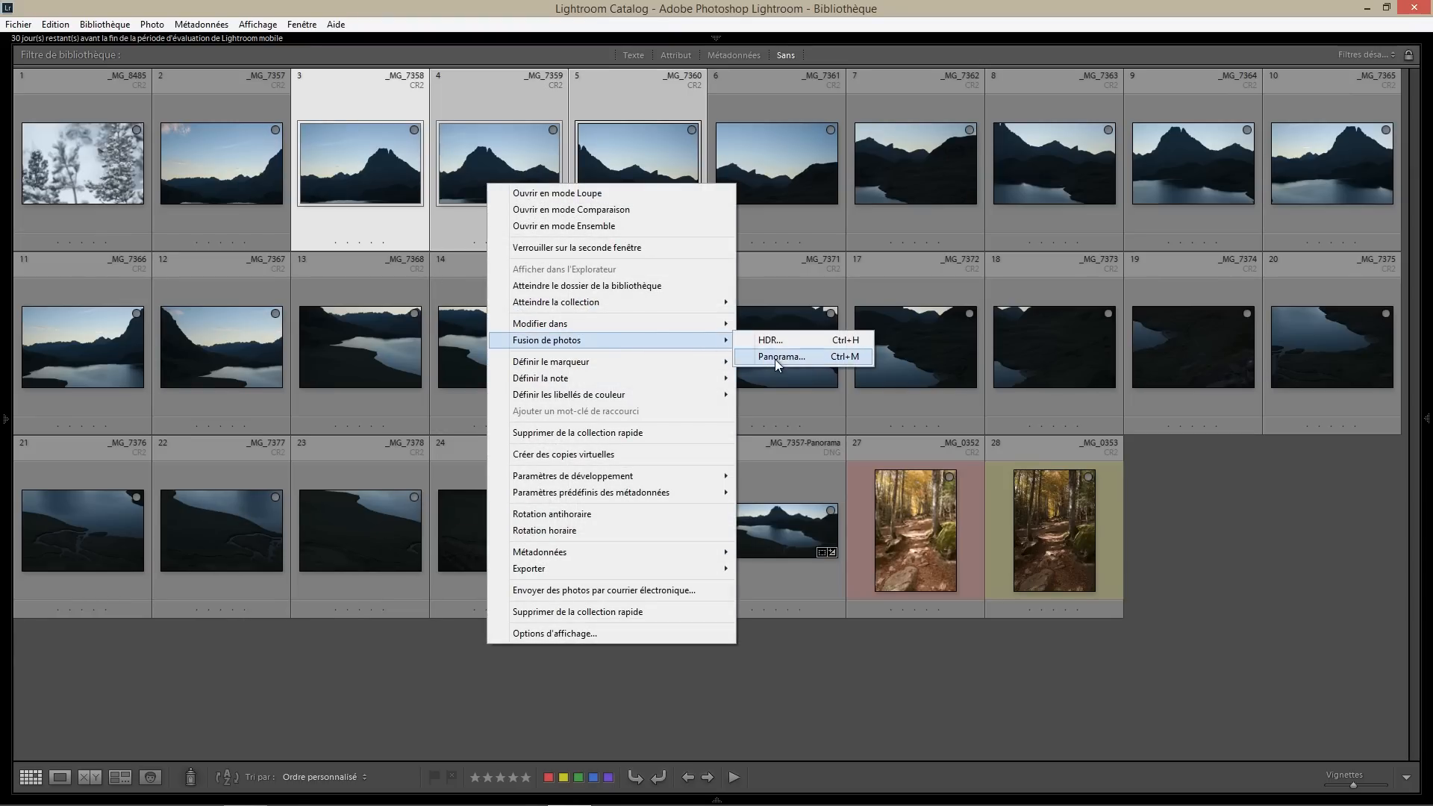
left_click(356, 143)
left_click(152, 24)
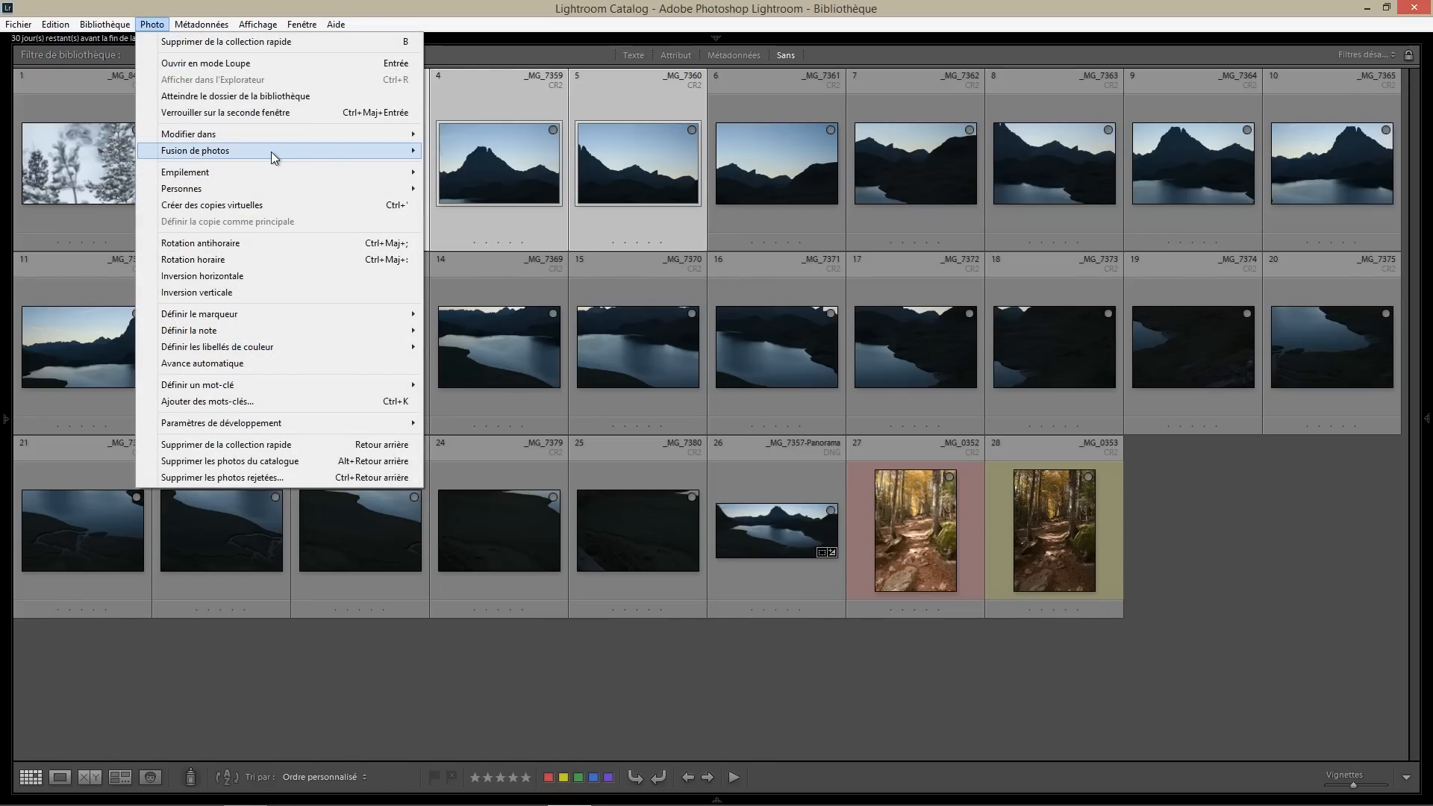
mouse_move(276, 152)
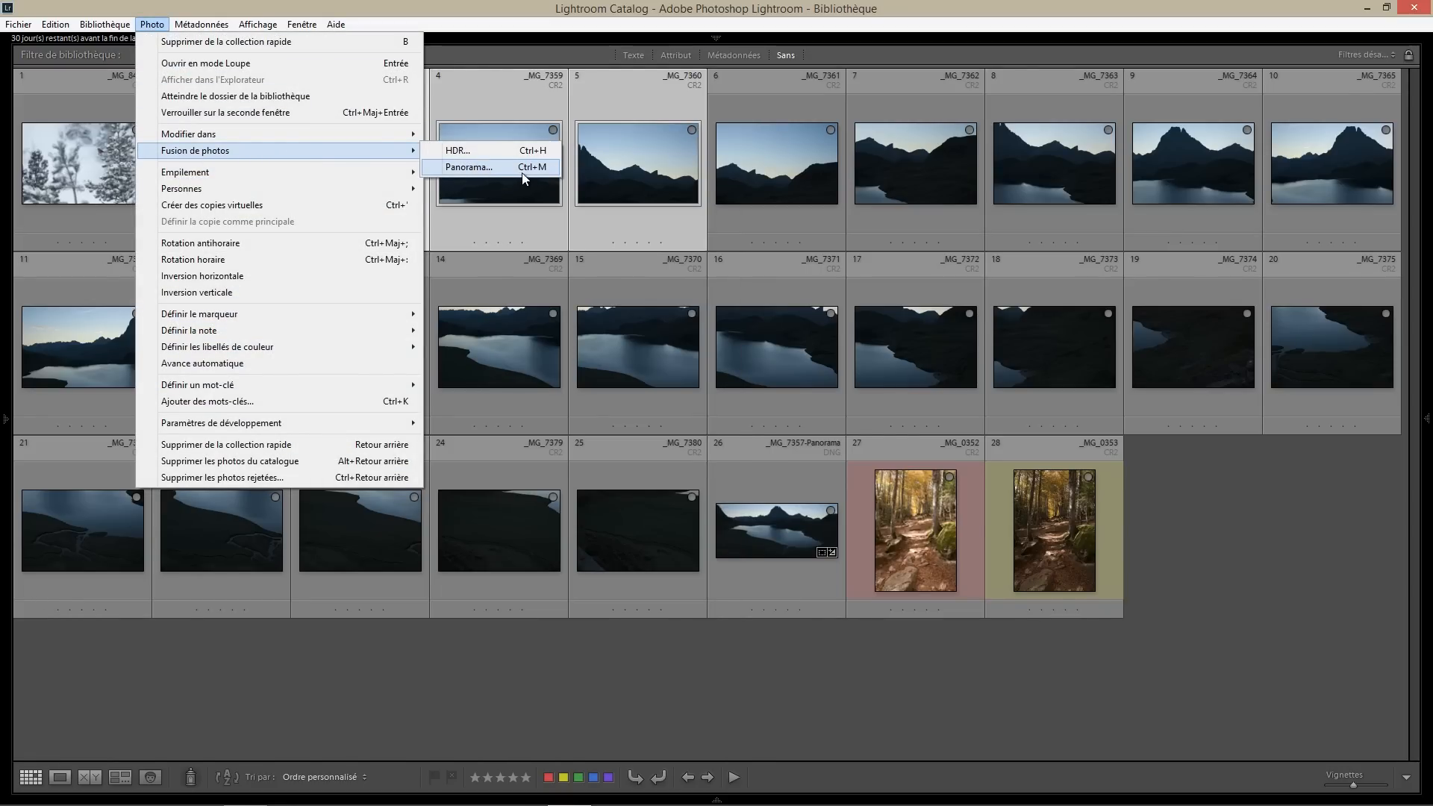
left_click(532, 169)
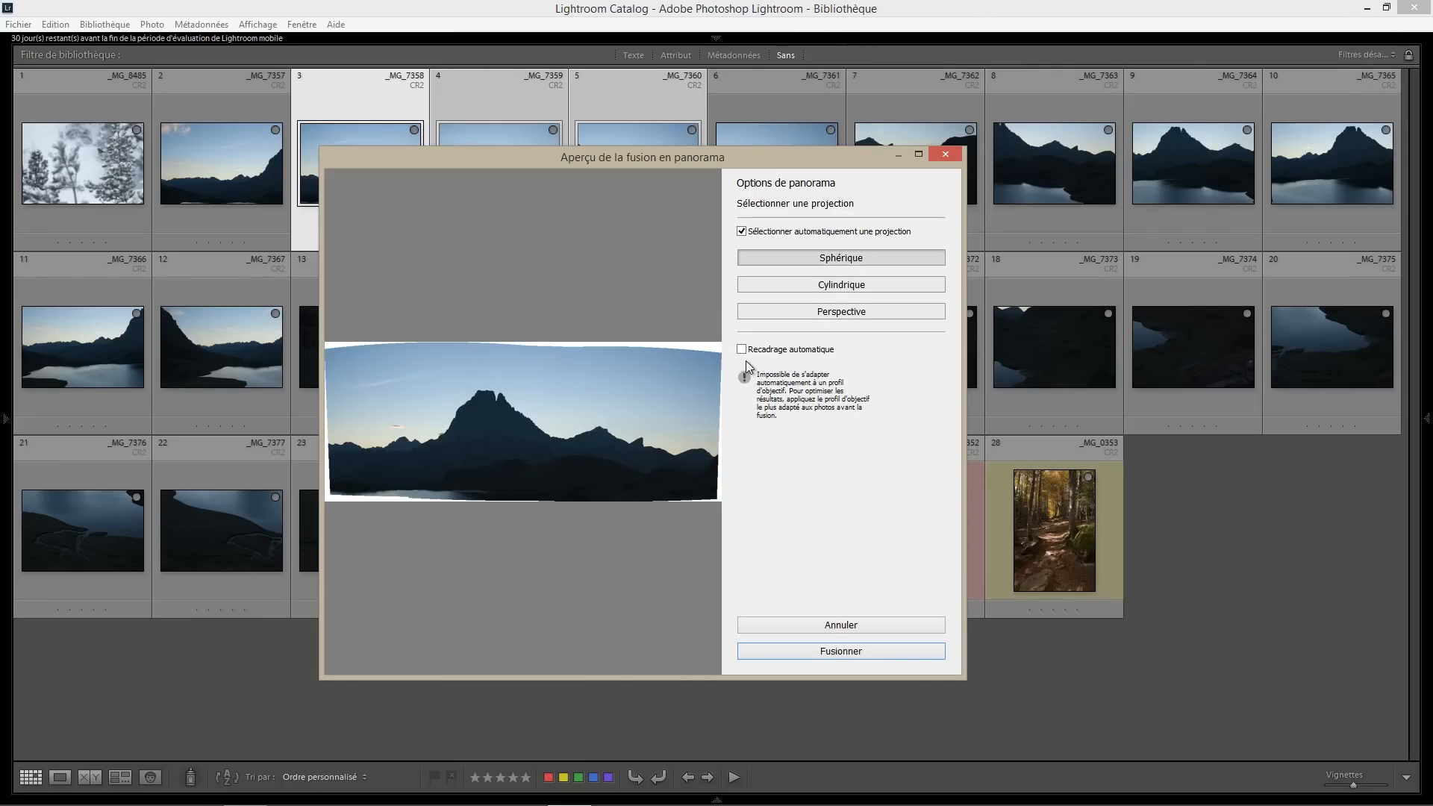
Compare the panorama preview with and without automatic cropping, leaving Recadrage automatique enabled
left_click_drag(594, 159, 652, 198)
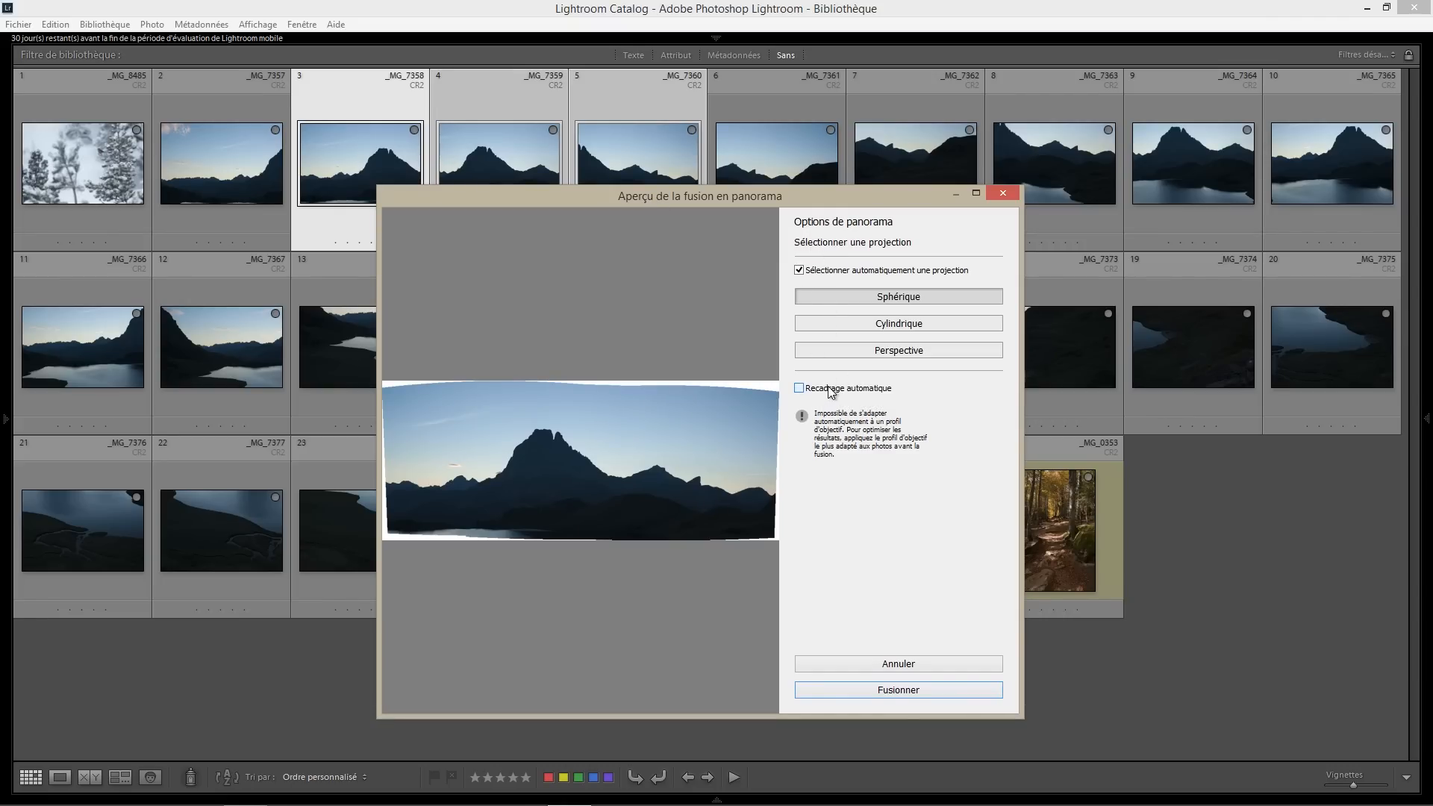
left_click(805, 389)
left_click(808, 390)
left_click(825, 389)
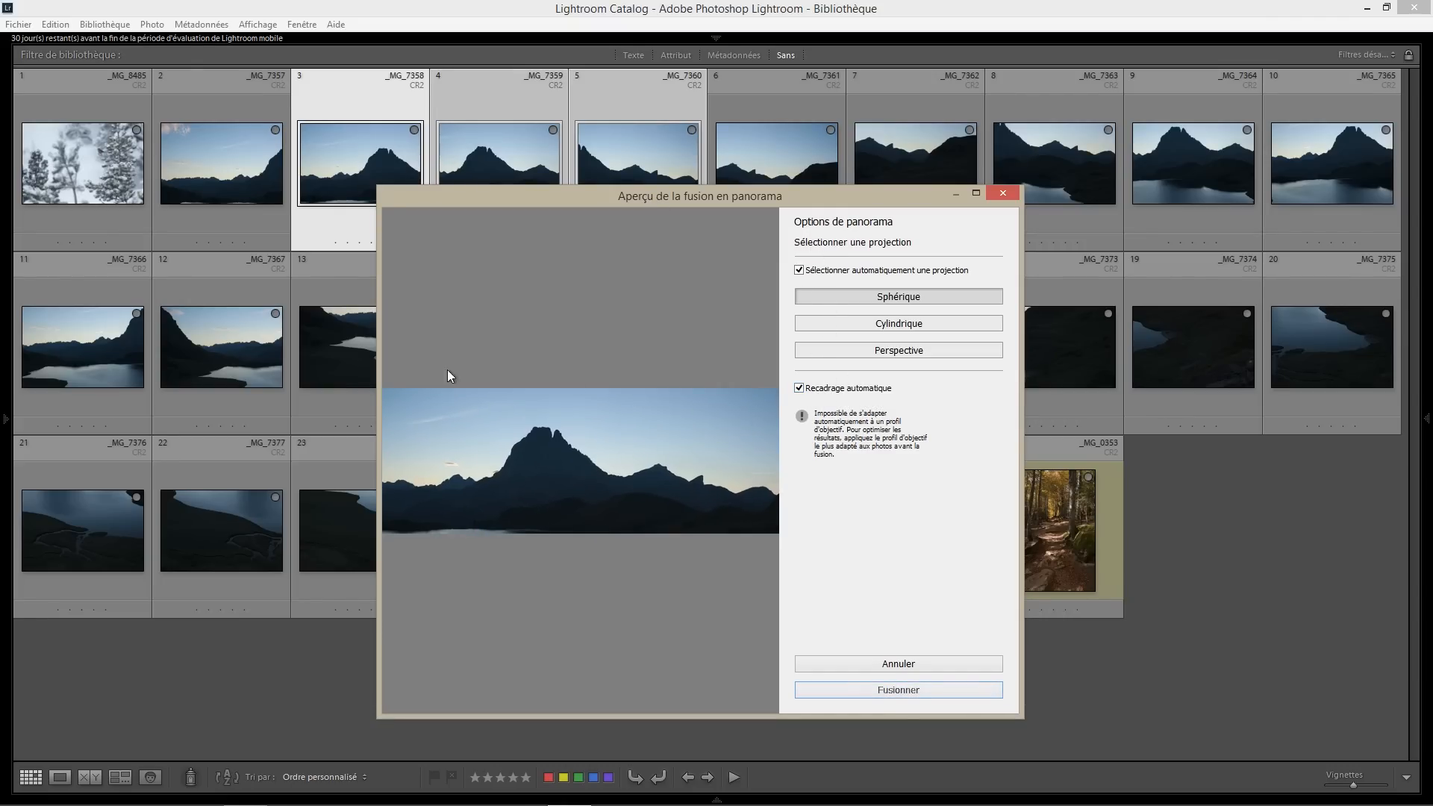
left_click(851, 390)
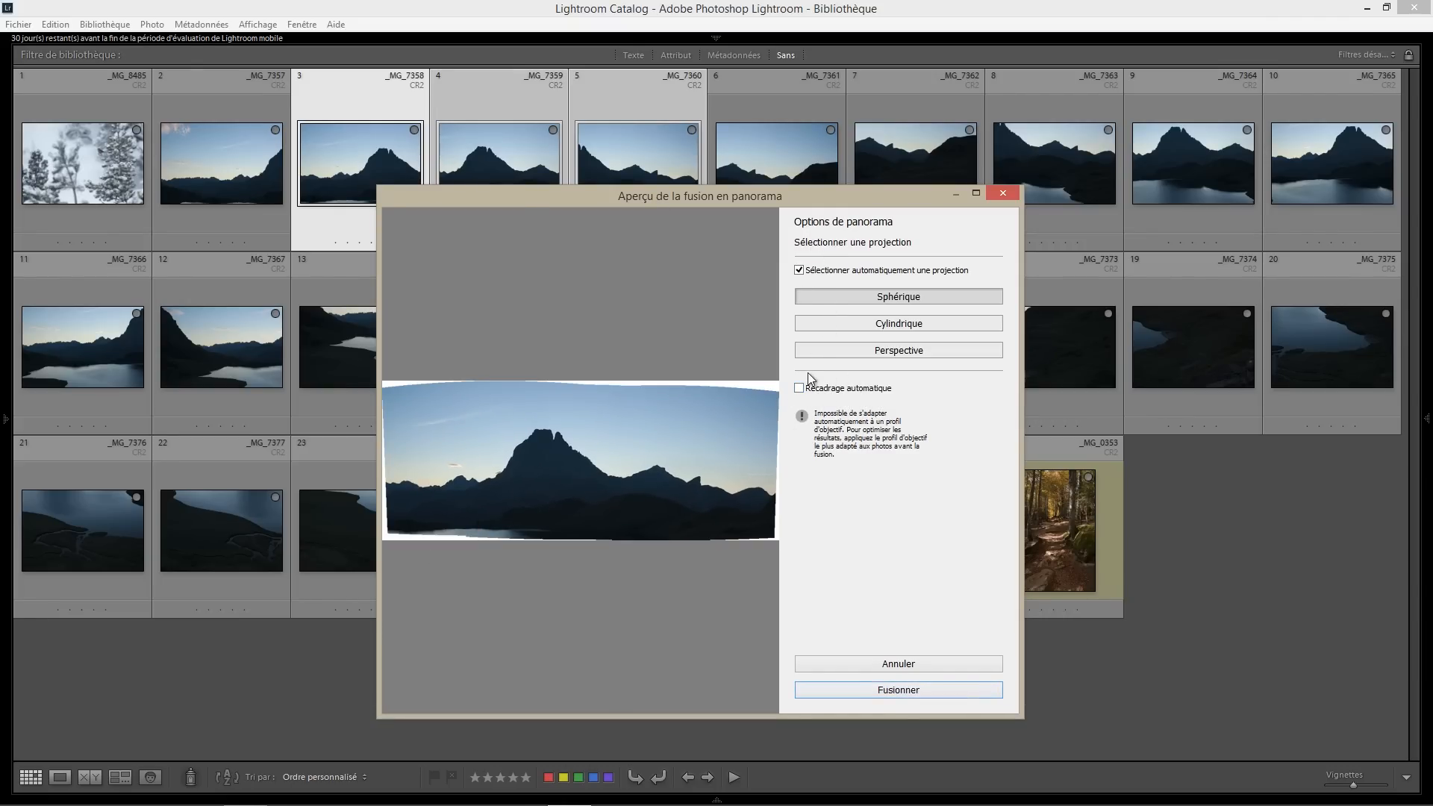
left_click(829, 389)
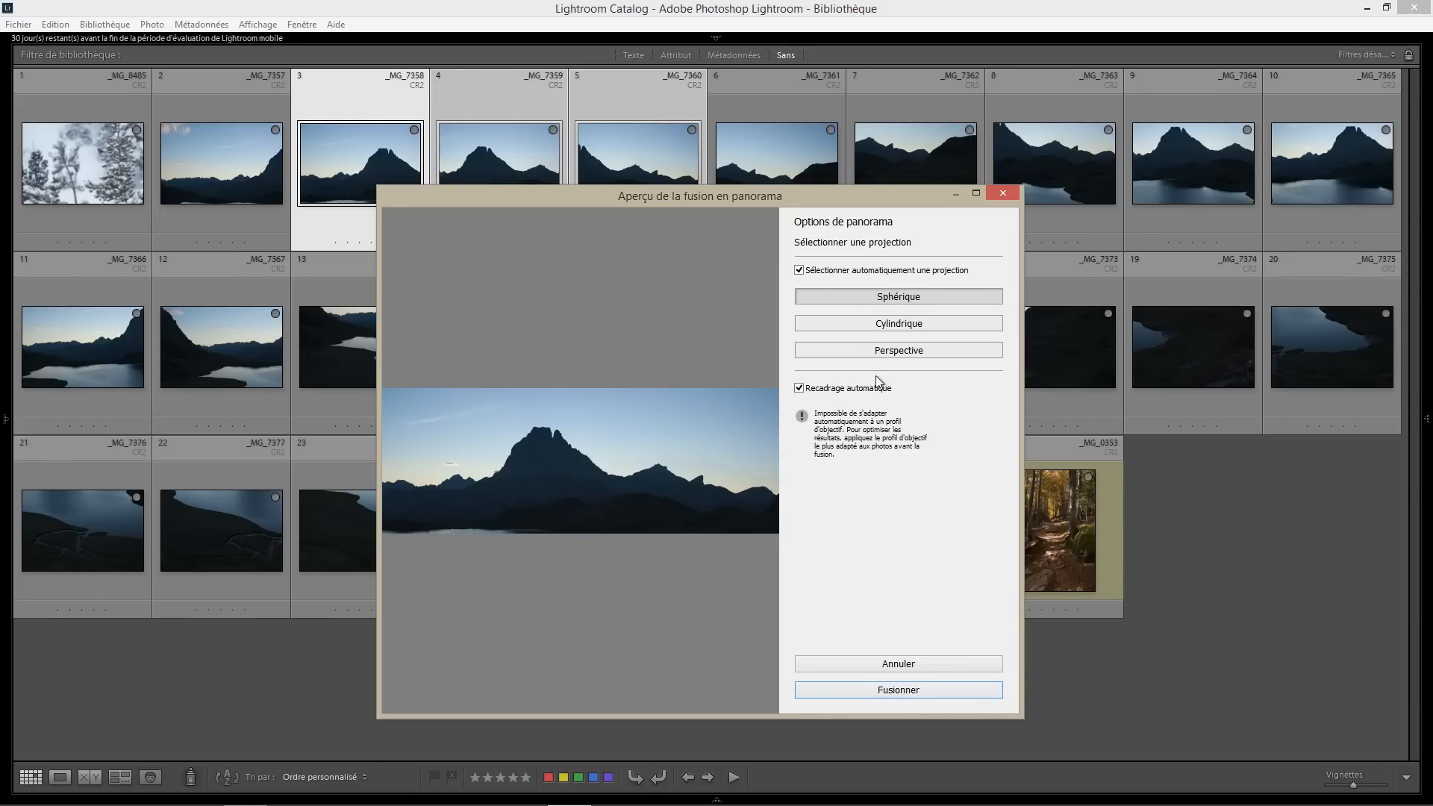
Try the Cylindrique and Perspective projections, and return to automatic projection selection
left_click(811, 271)
left_click(893, 326)
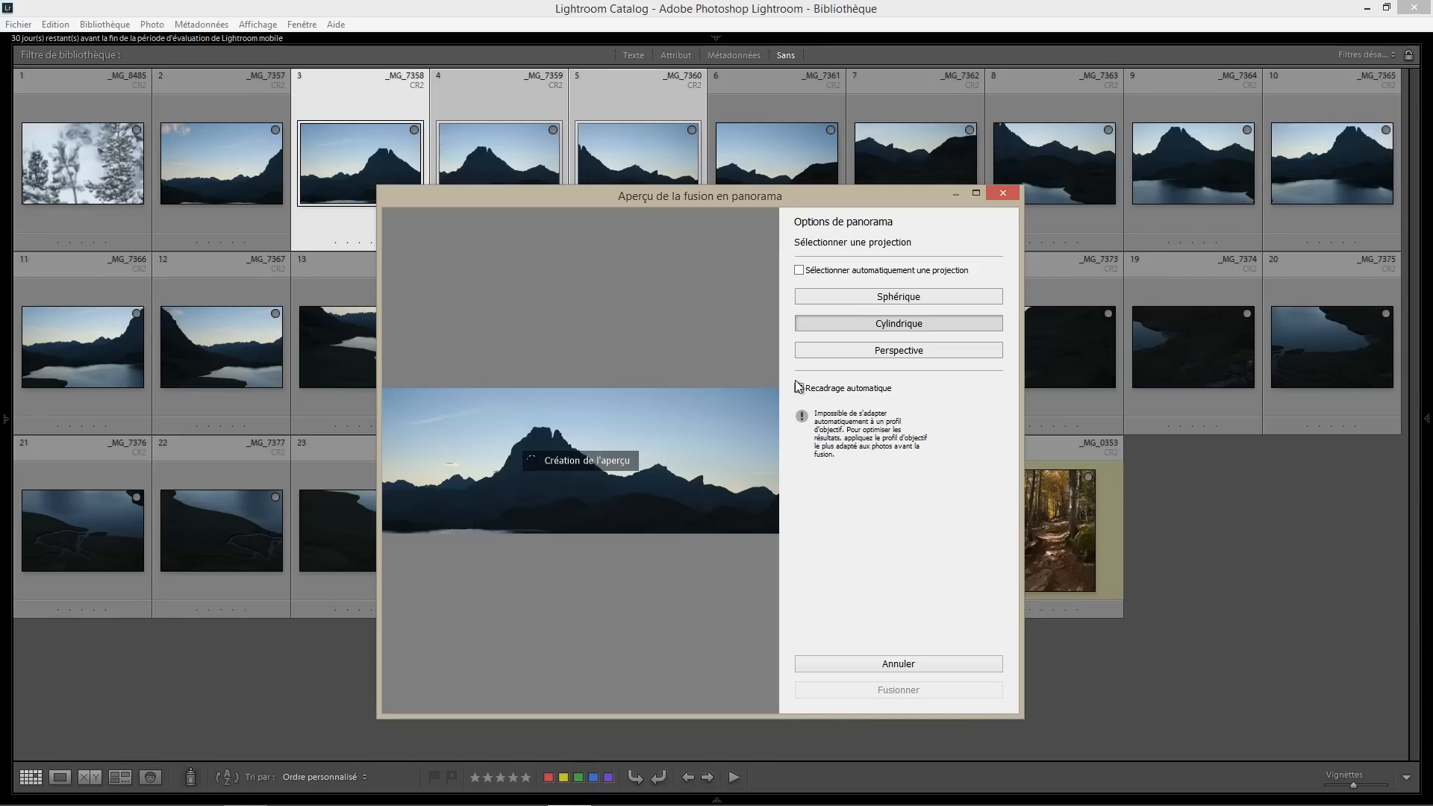
left_click(889, 356)
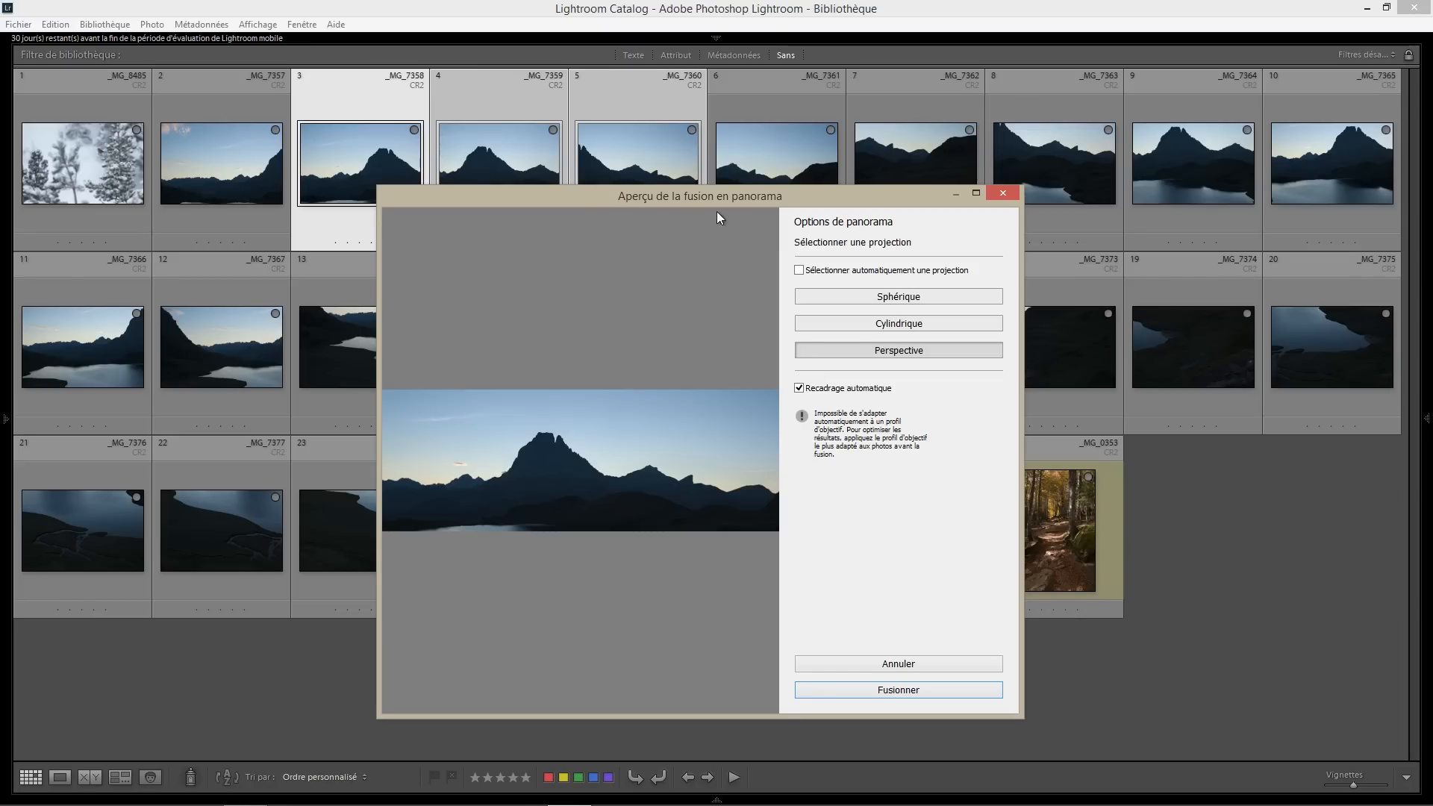
left_click_drag(717, 214, 602, 181)
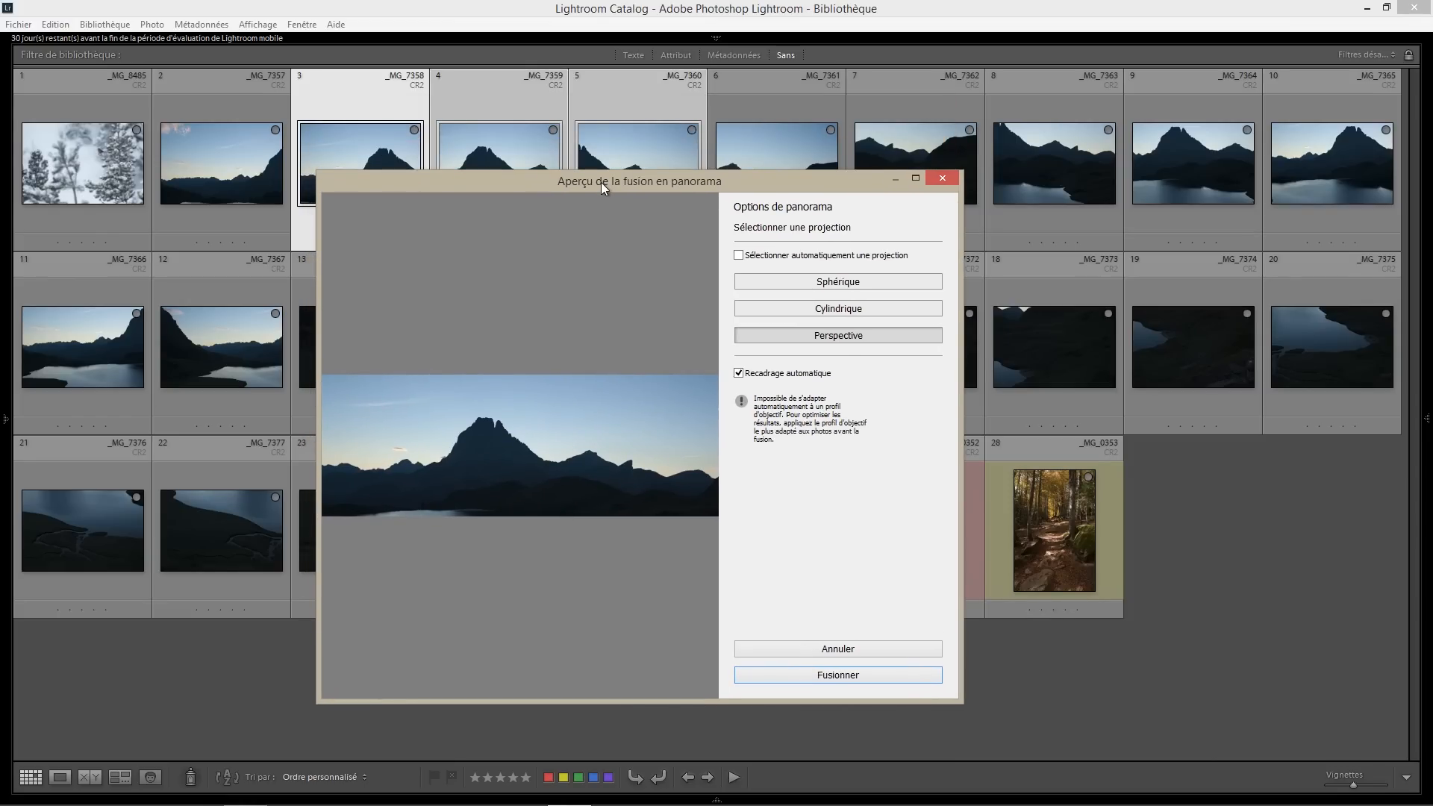
left_click(739, 255)
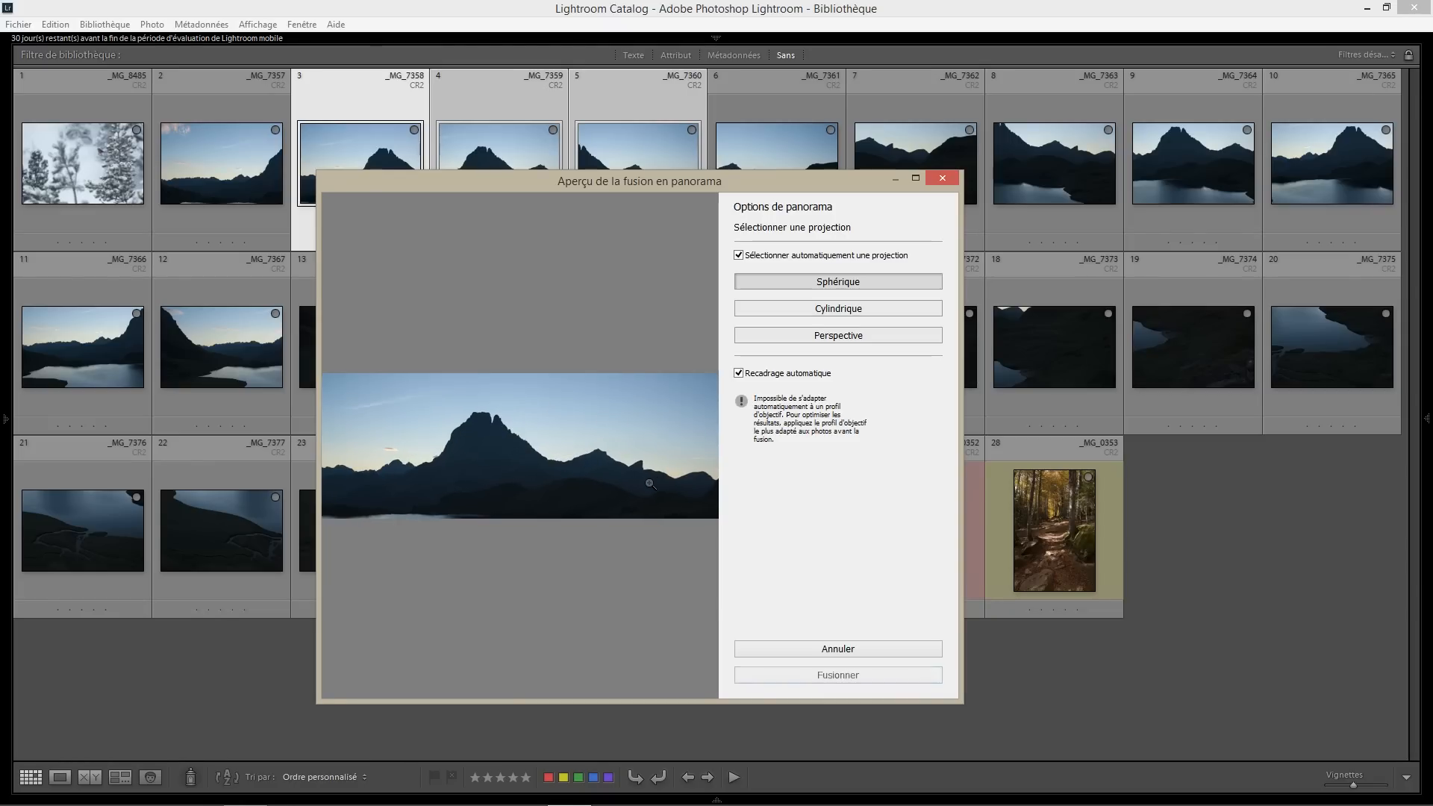
Widen the merge preview window, merge the three photos into a panorama and check the background task's progress
left_click_drag(318, 531, 47, 517)
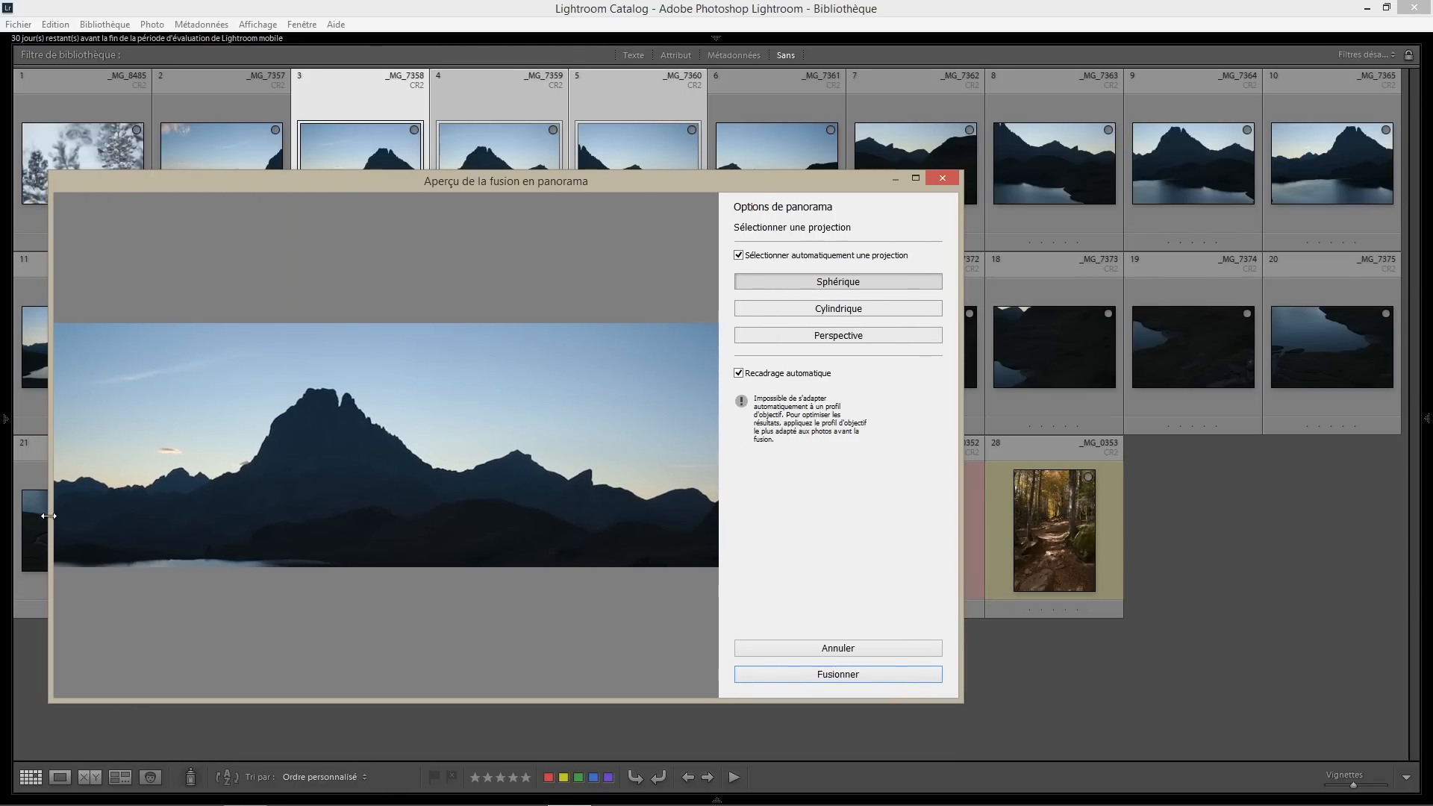
left_click_drag(964, 493, 1299, 490)
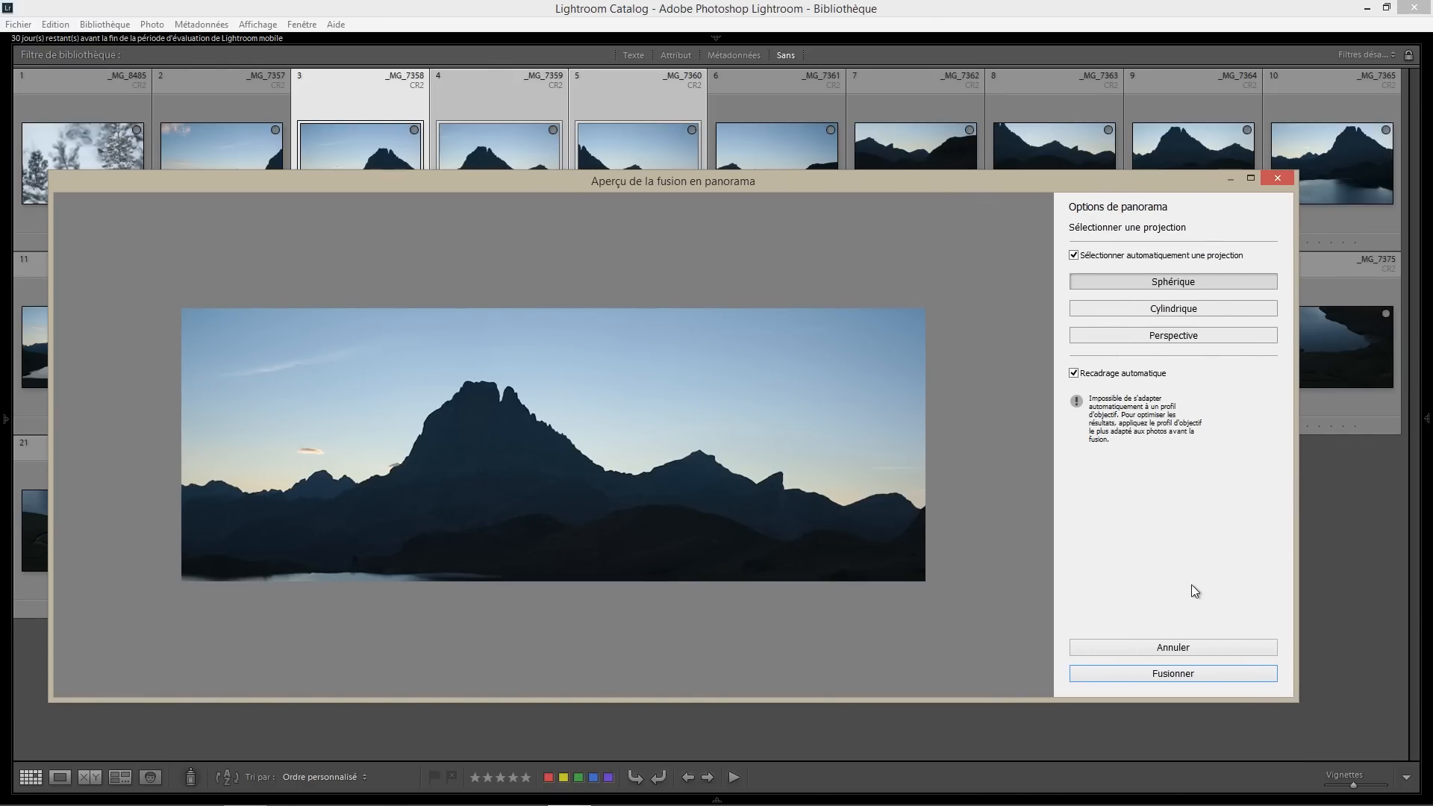
left_click(1164, 677)
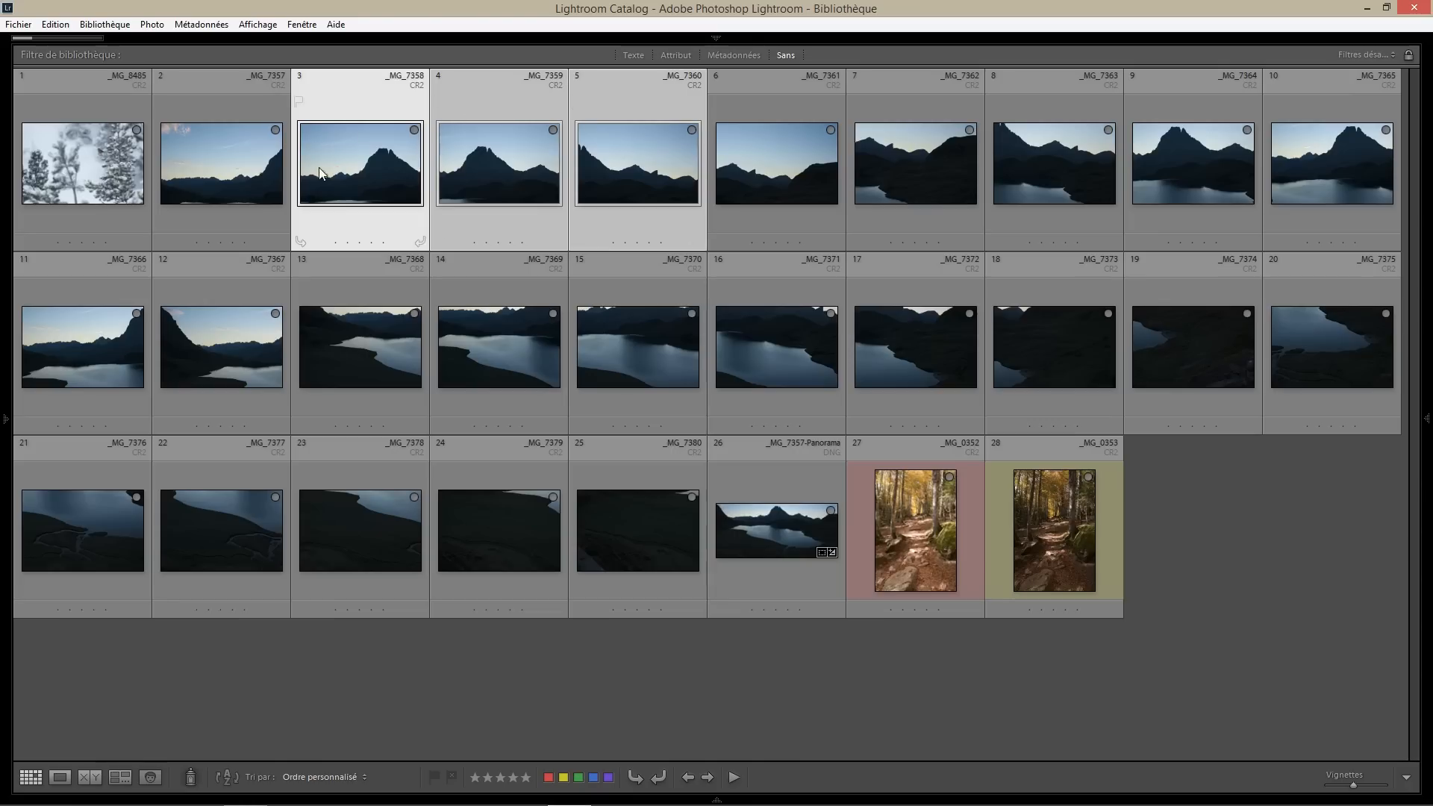
left_click(180, 38)
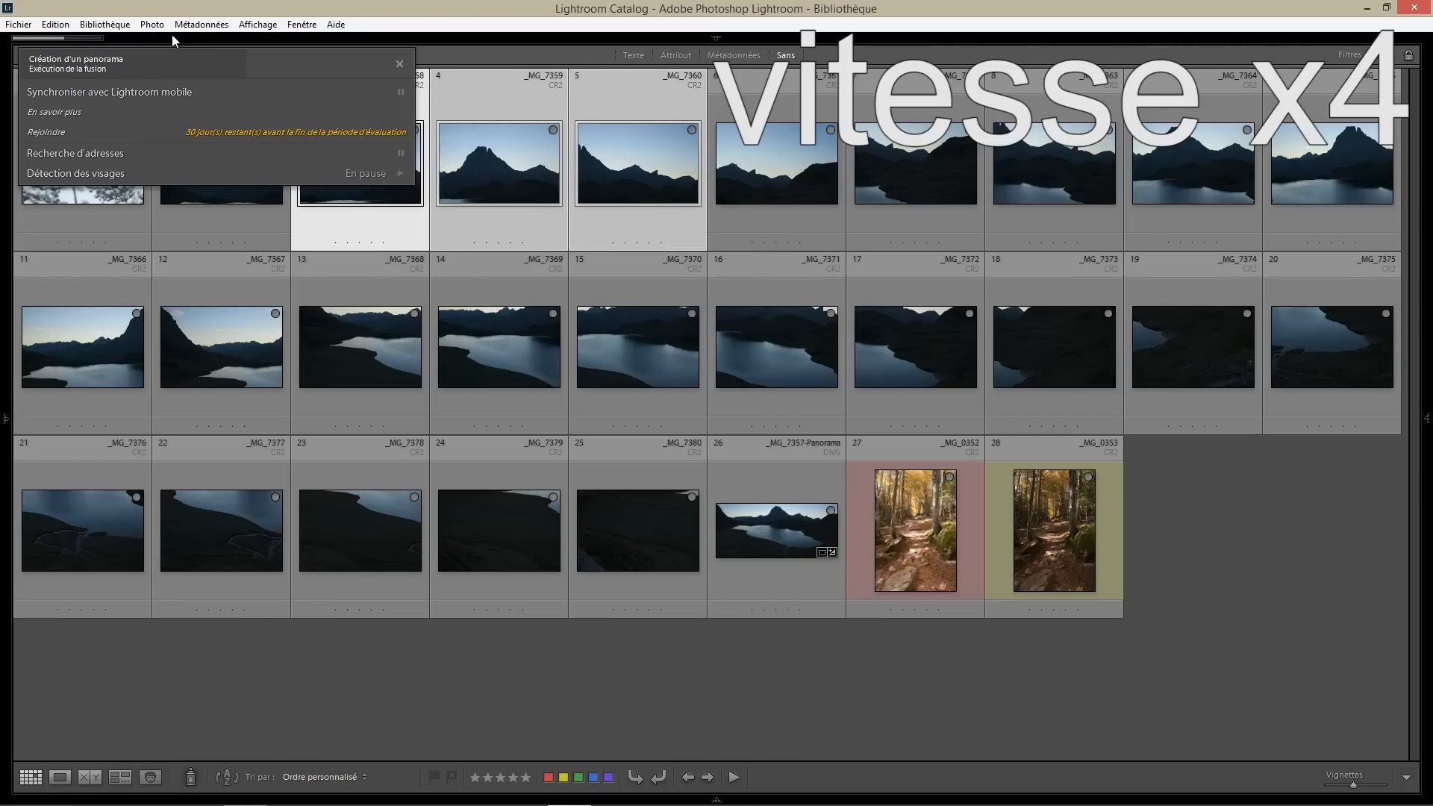
left_click(603, 173)
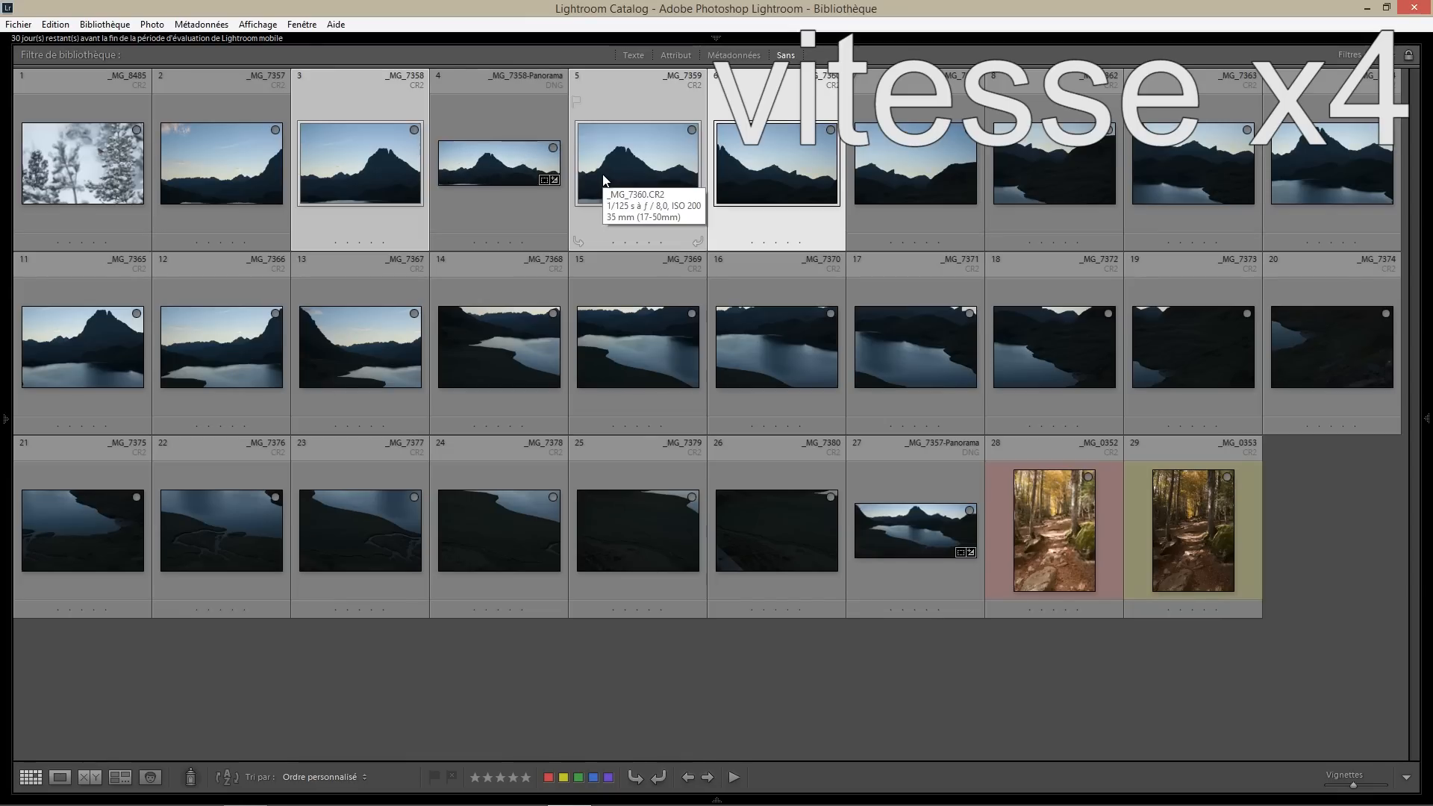
View the new three-photo mountain panorama full size, return to the grid and deselect it
left_click(503, 196)
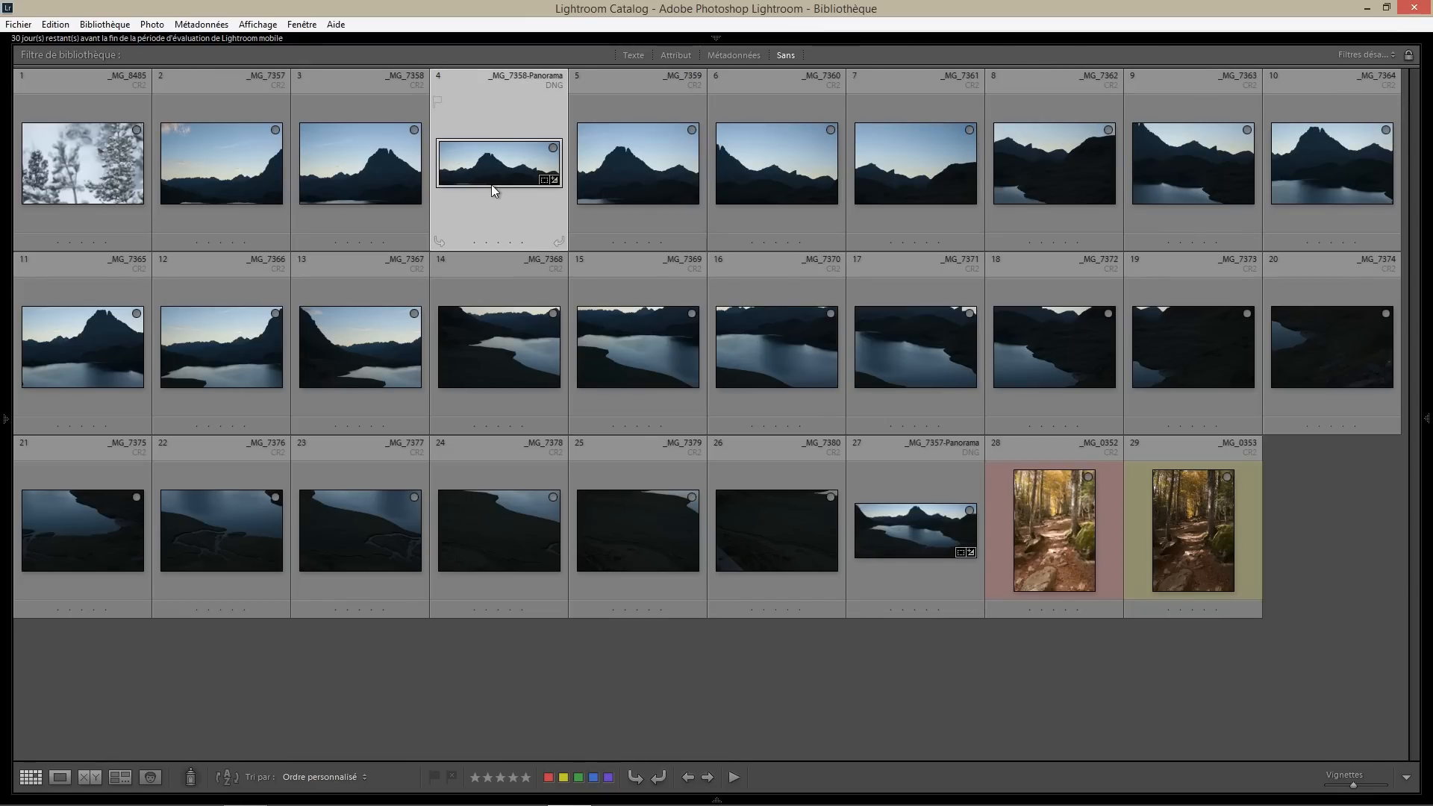
key("e")
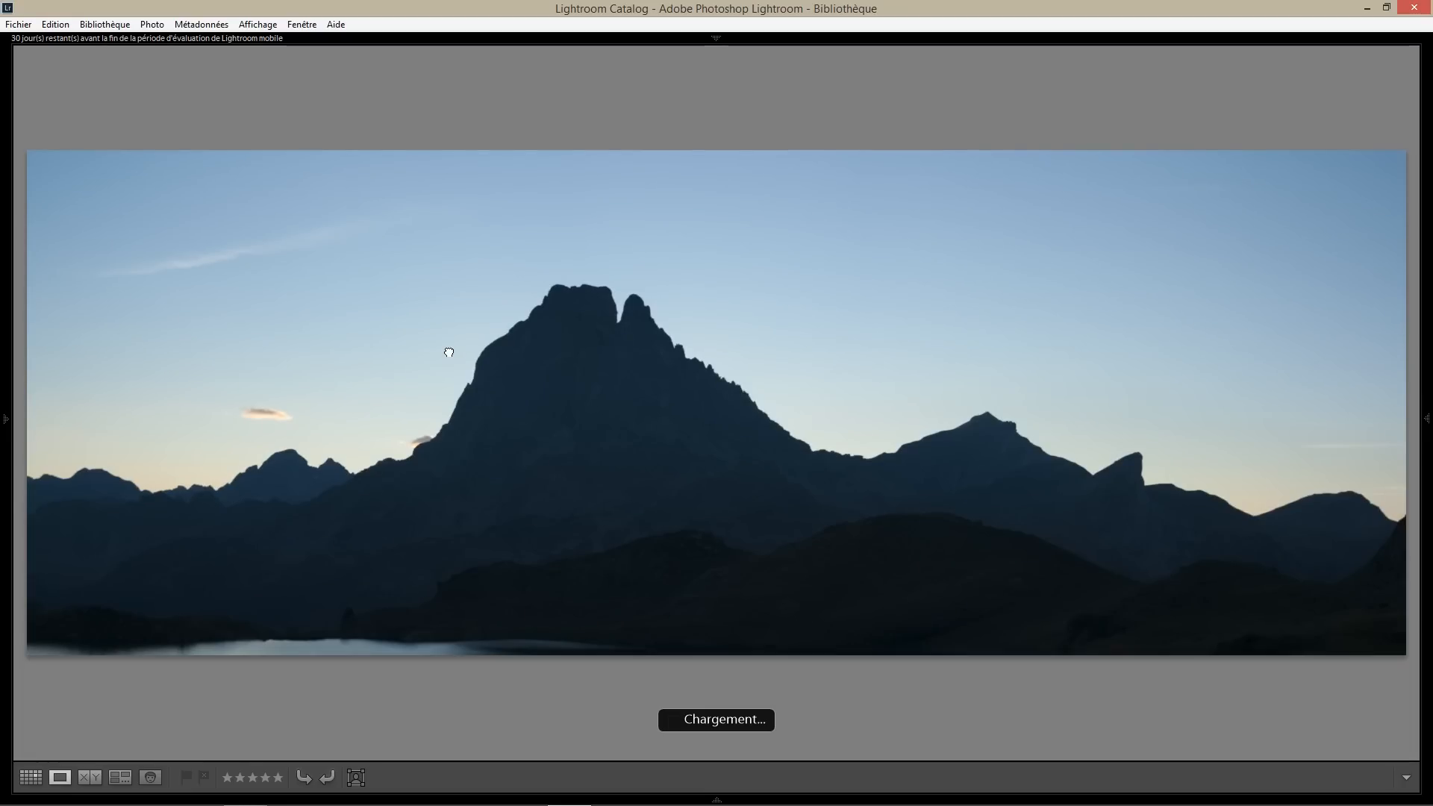
key("g")
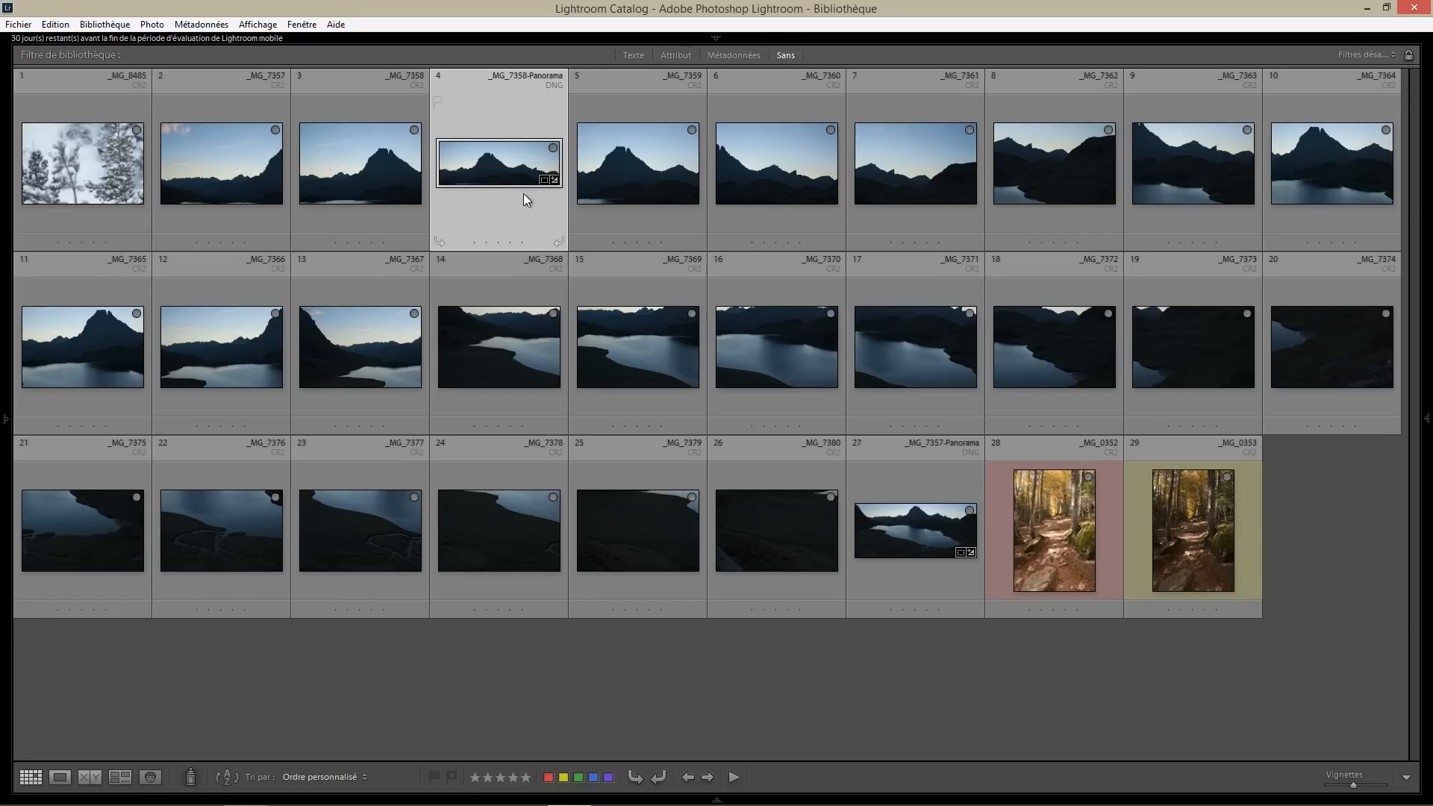
left_click(964, 660)
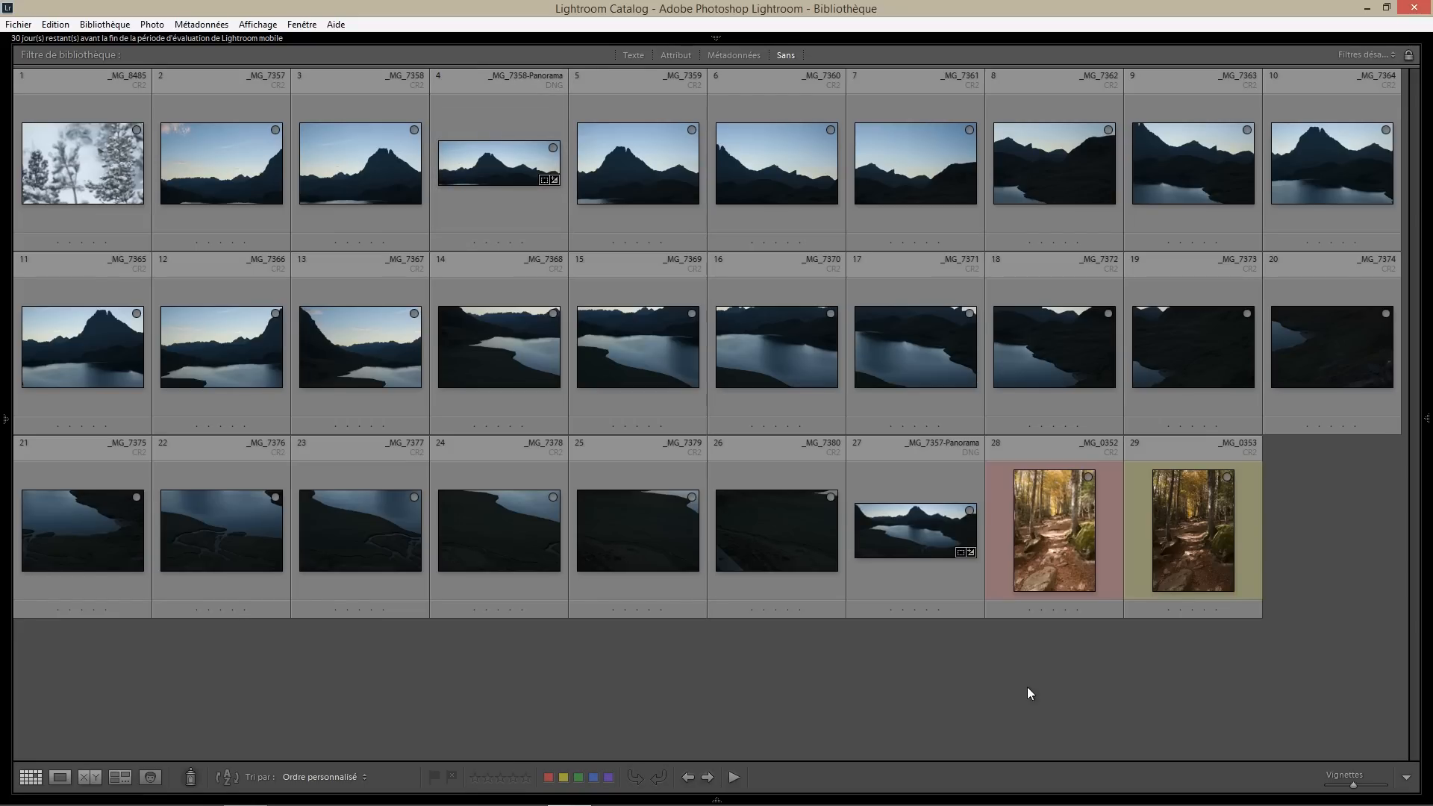
mouse_move(1042, 500)
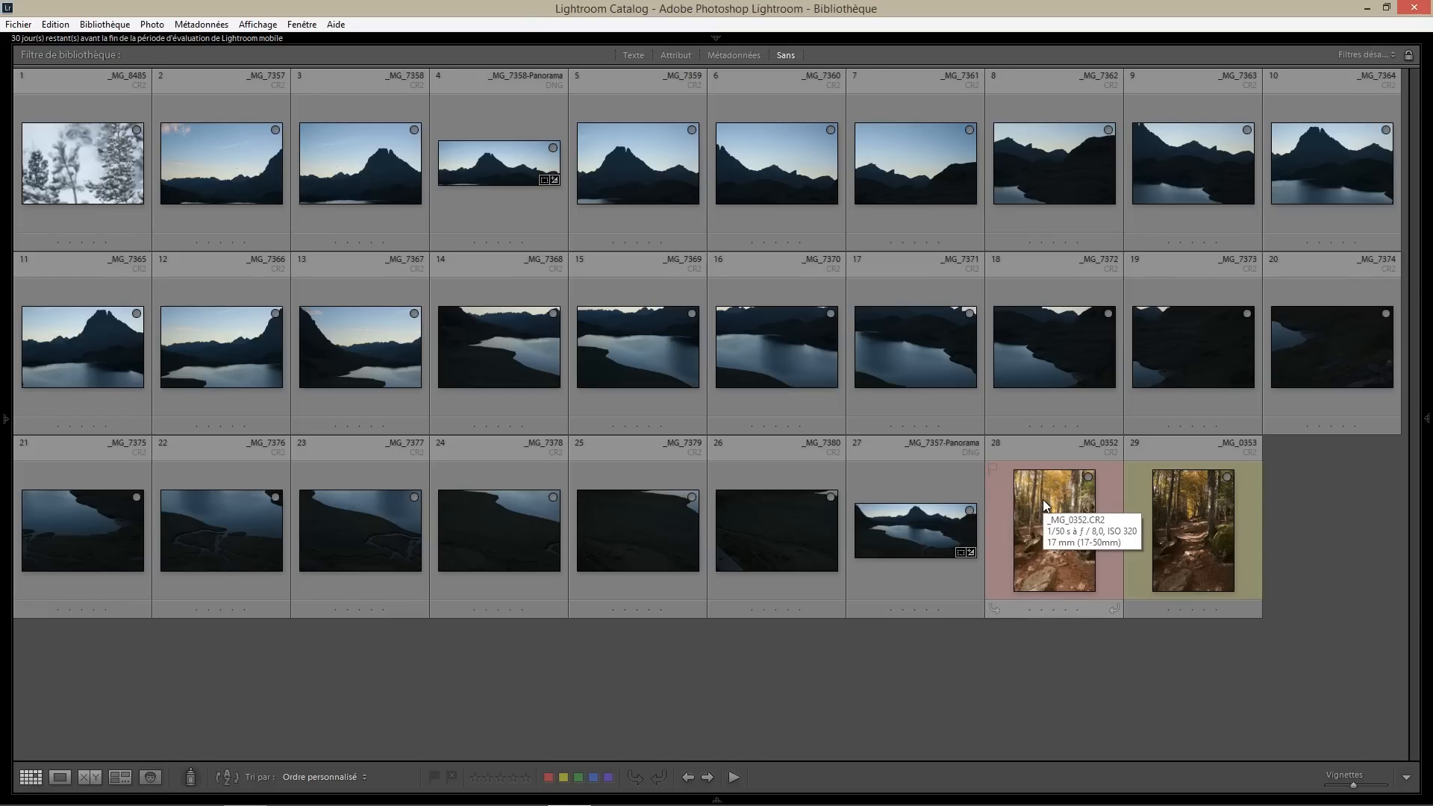
left_click_drag(1042, 500, 1327, 610)
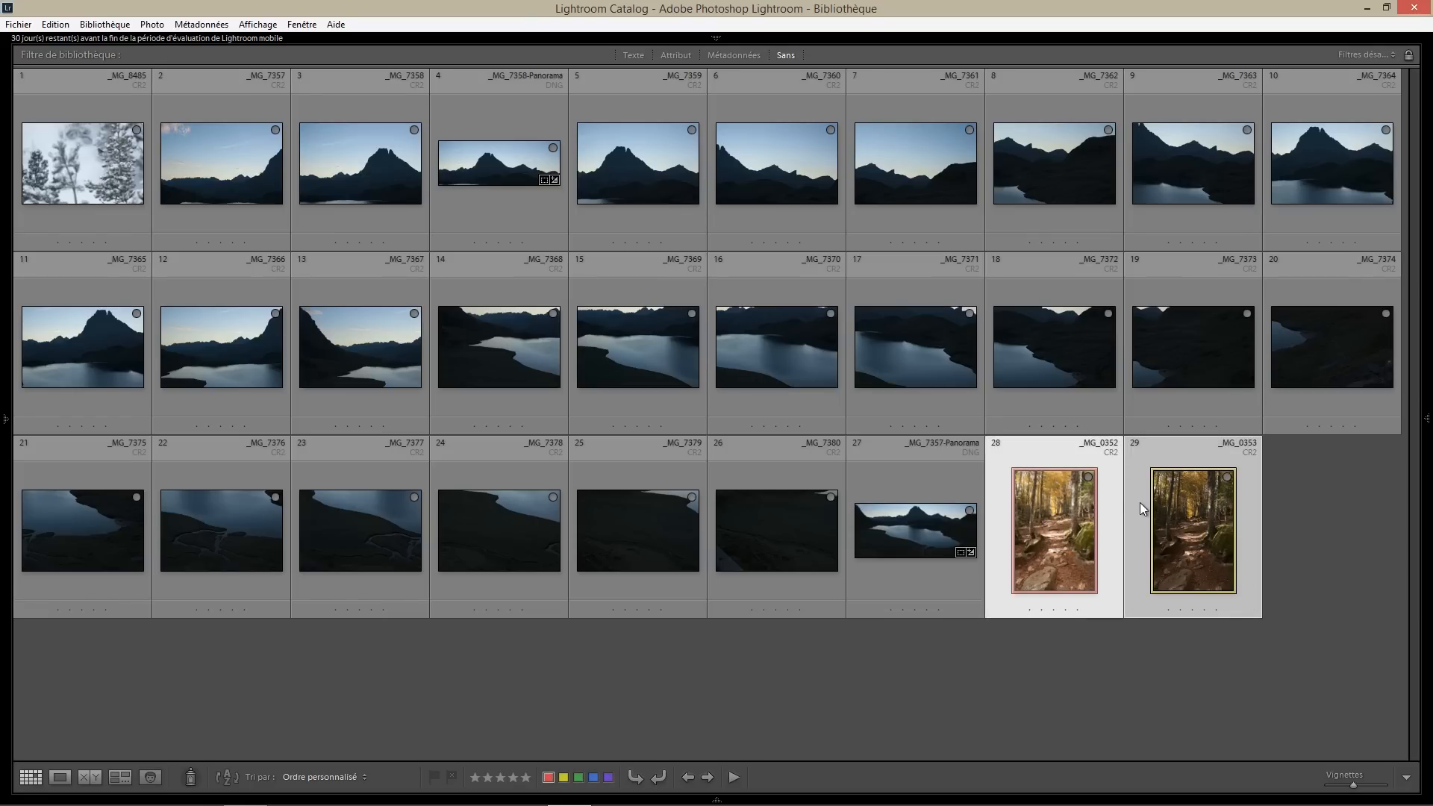
left_click(1284, 580)
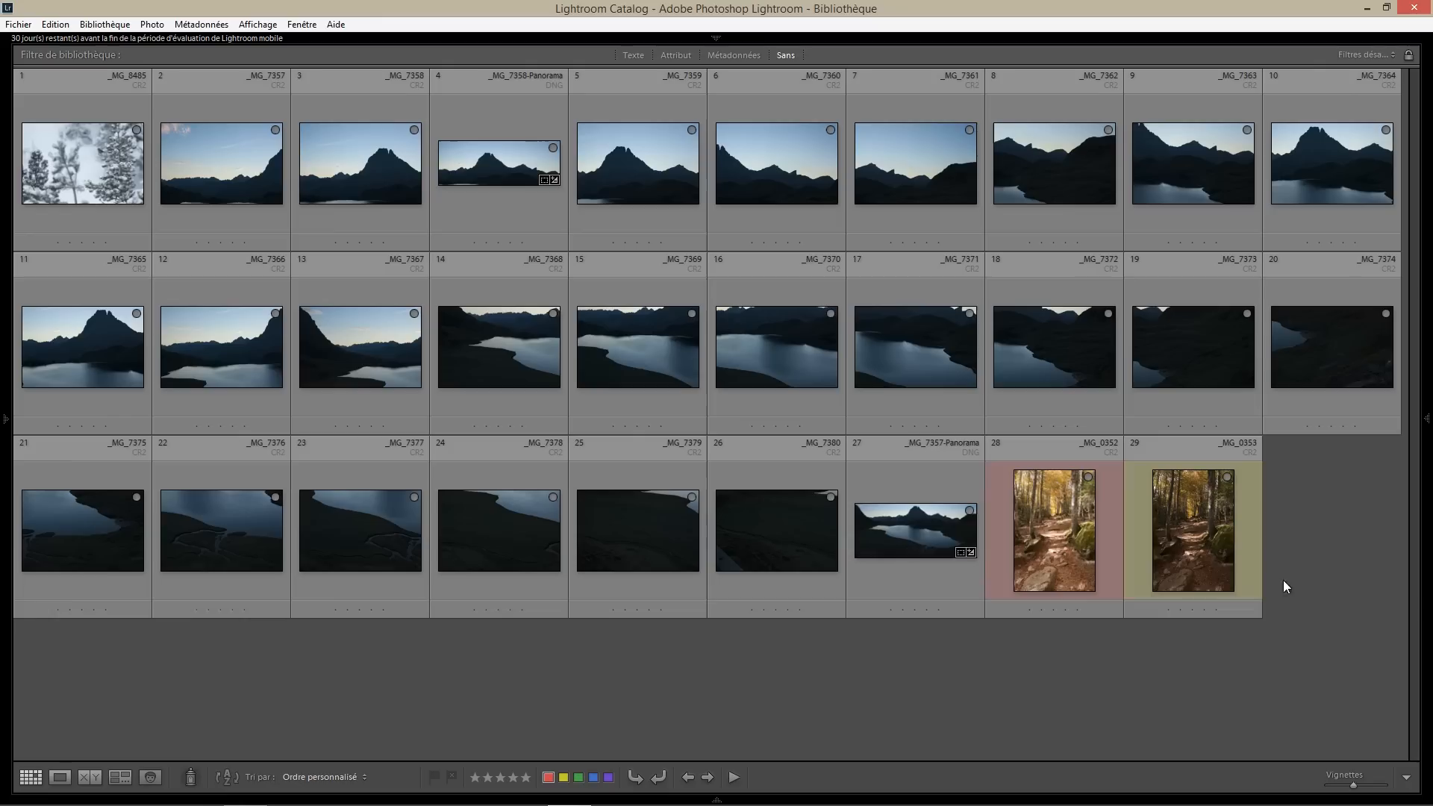
Compare the two forest path exposures _MG_0352 and _MG_0353 side by side, return to the grid and deselect them
left_click(1073, 563)
left_click(1127, 558, "shift")
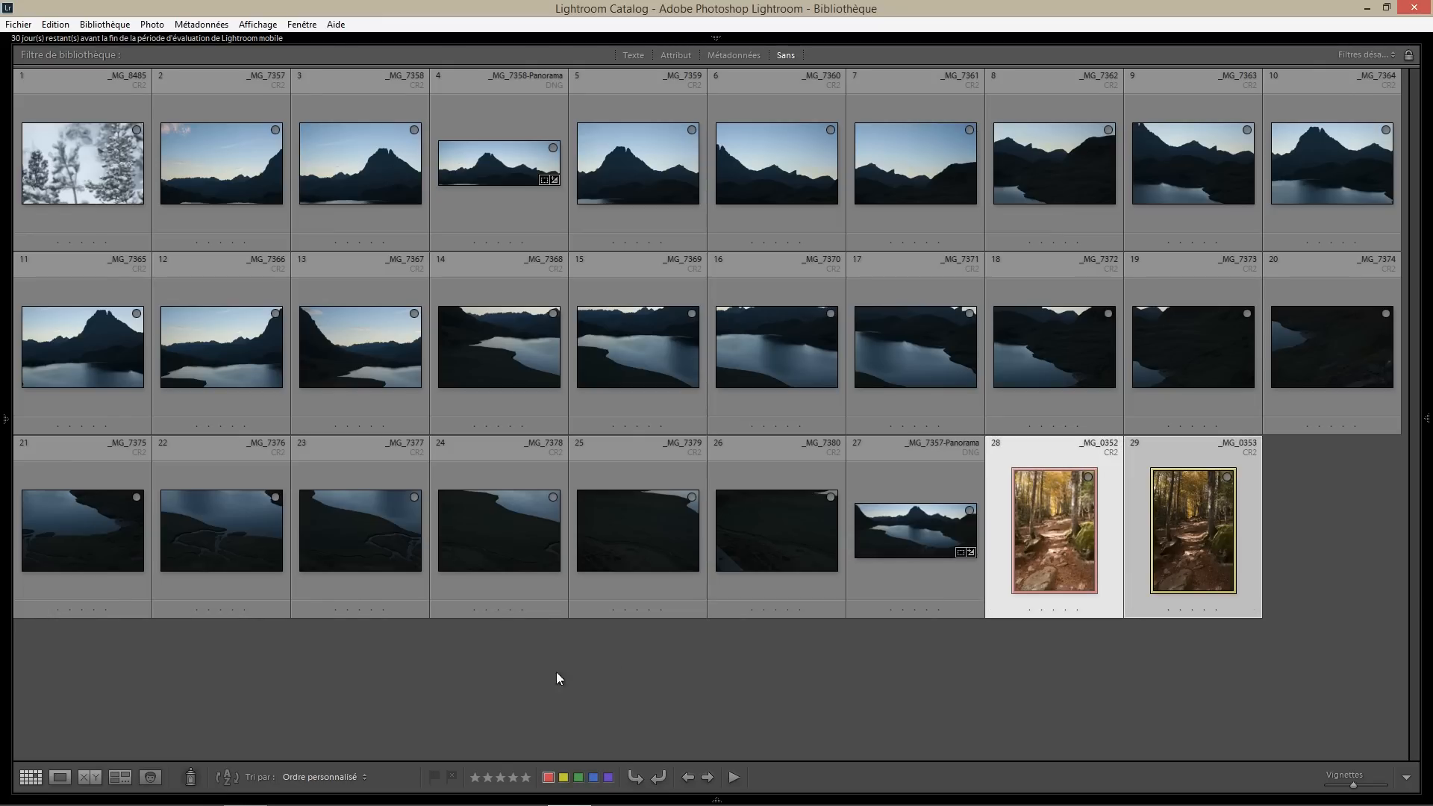
left_click(89, 777)
left_click(121, 777)
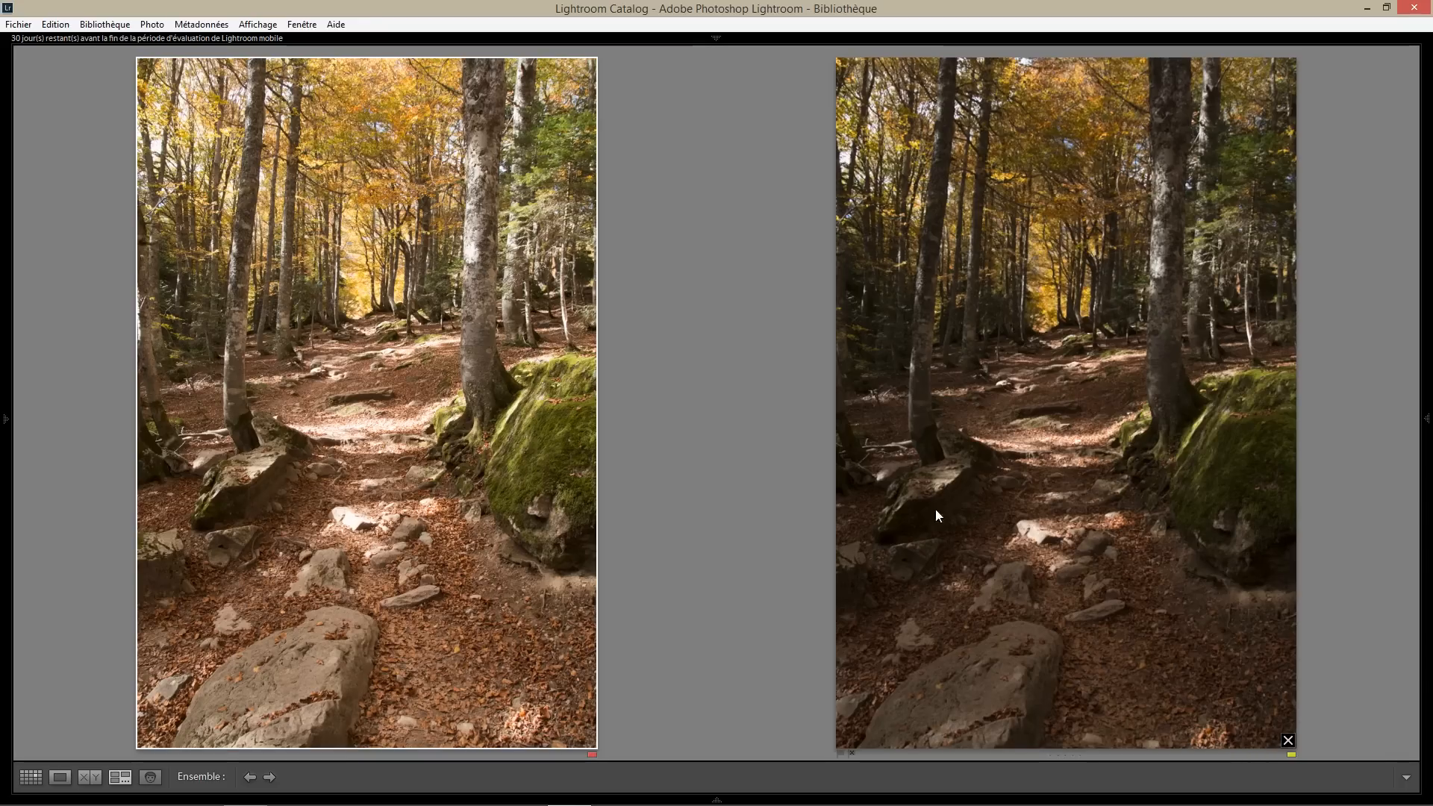
left_click(999, 297)
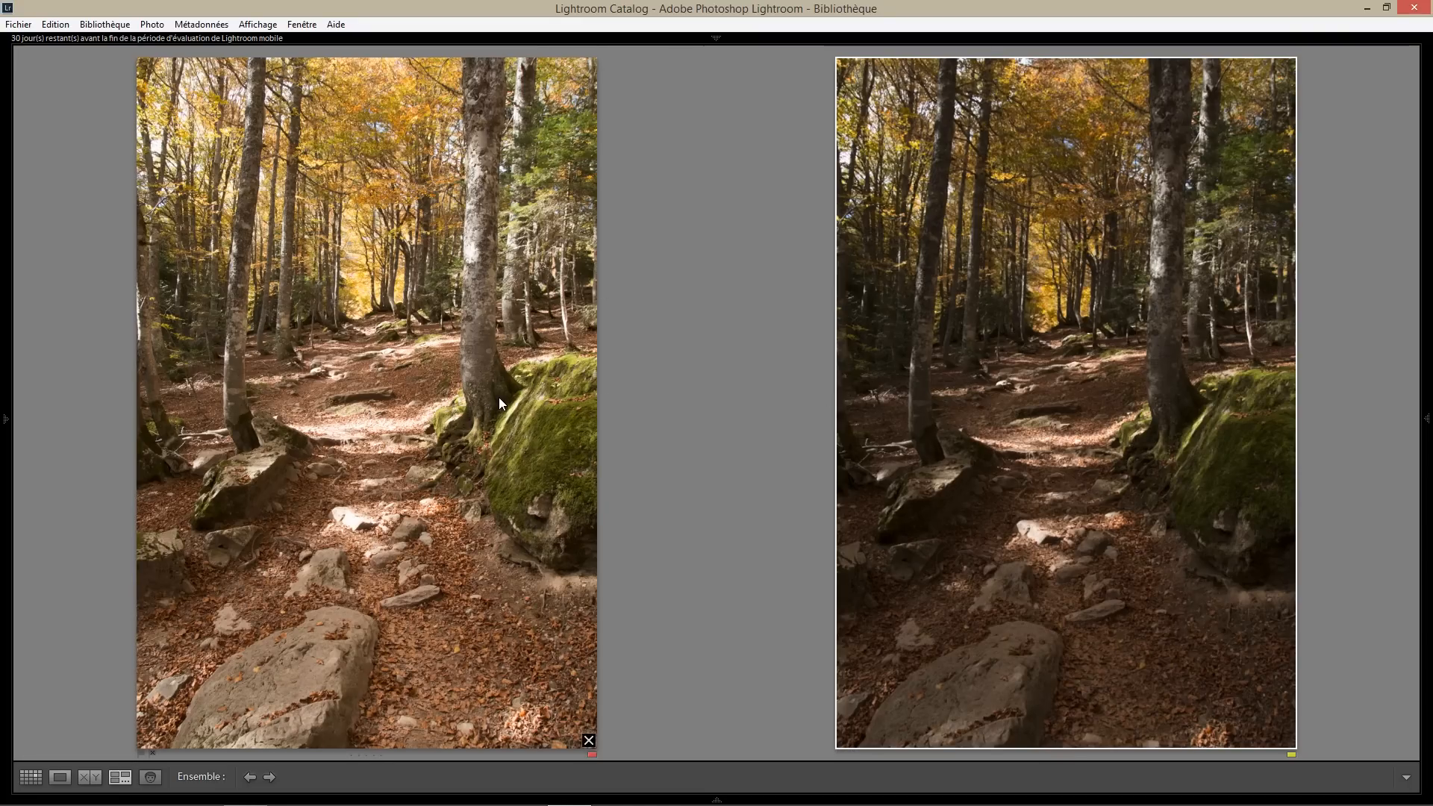
key("g")
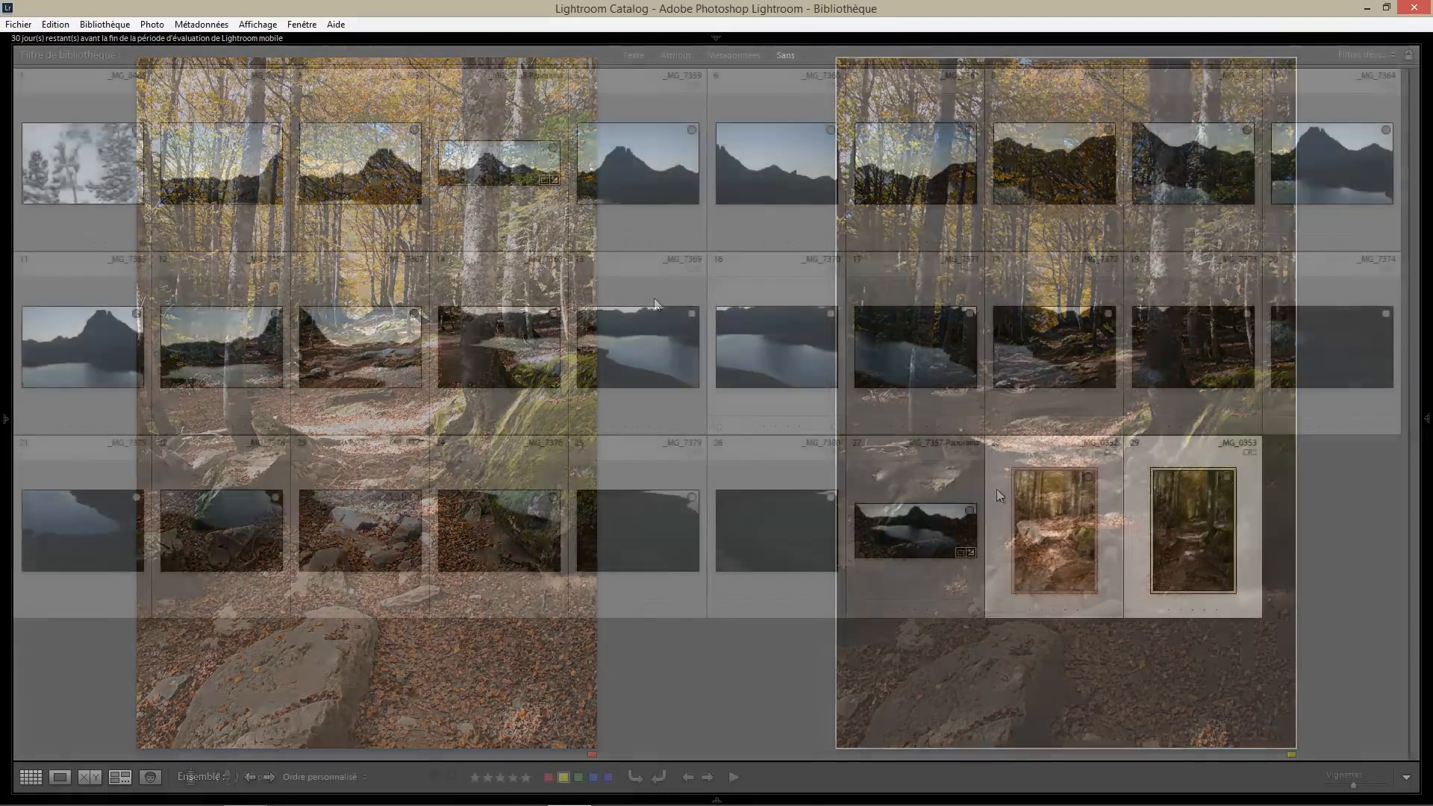
left_click(1295, 556)
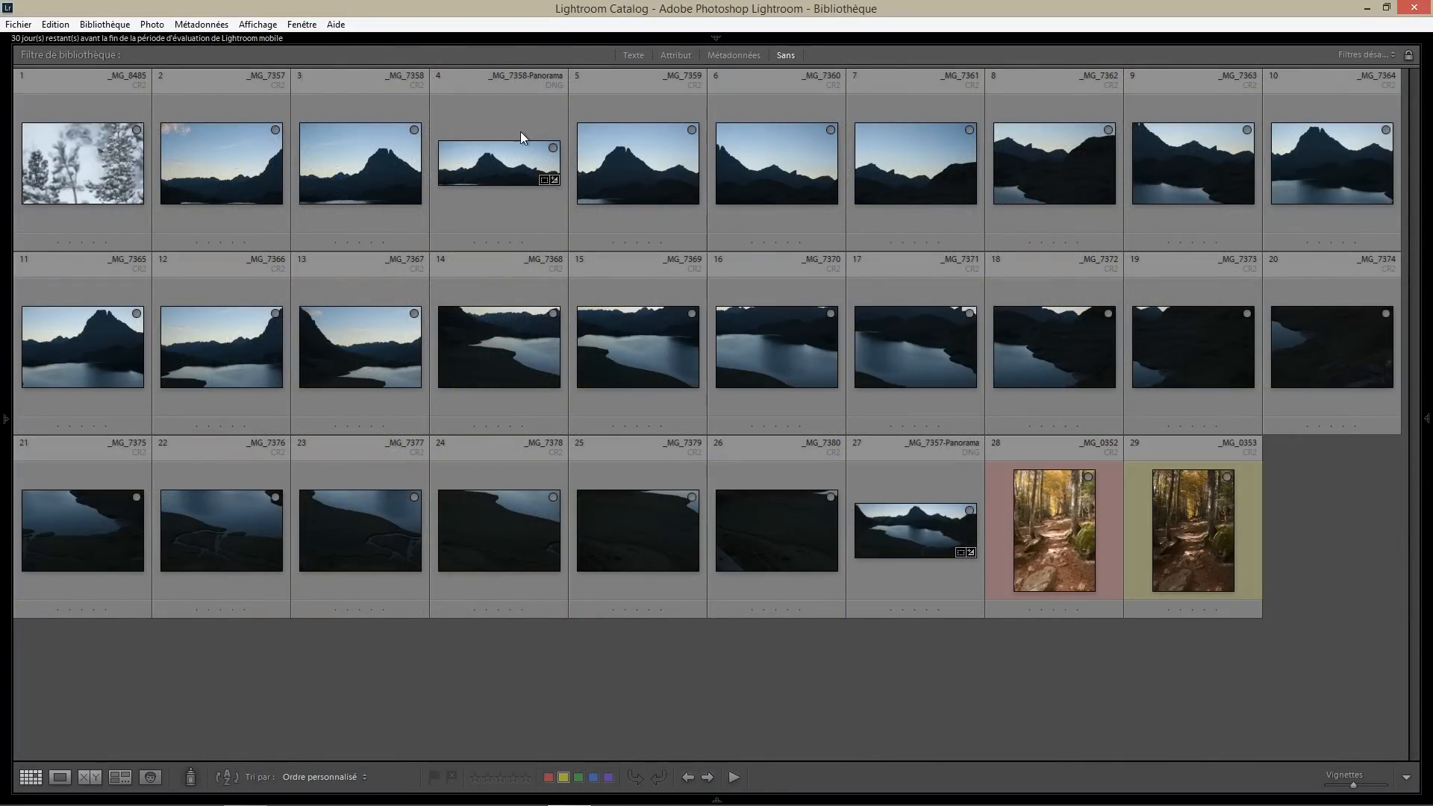
Select the two forest photos _MG_0352 and _MG_0353 and open the HDR photo merge preview for them
left_click(1178, 514)
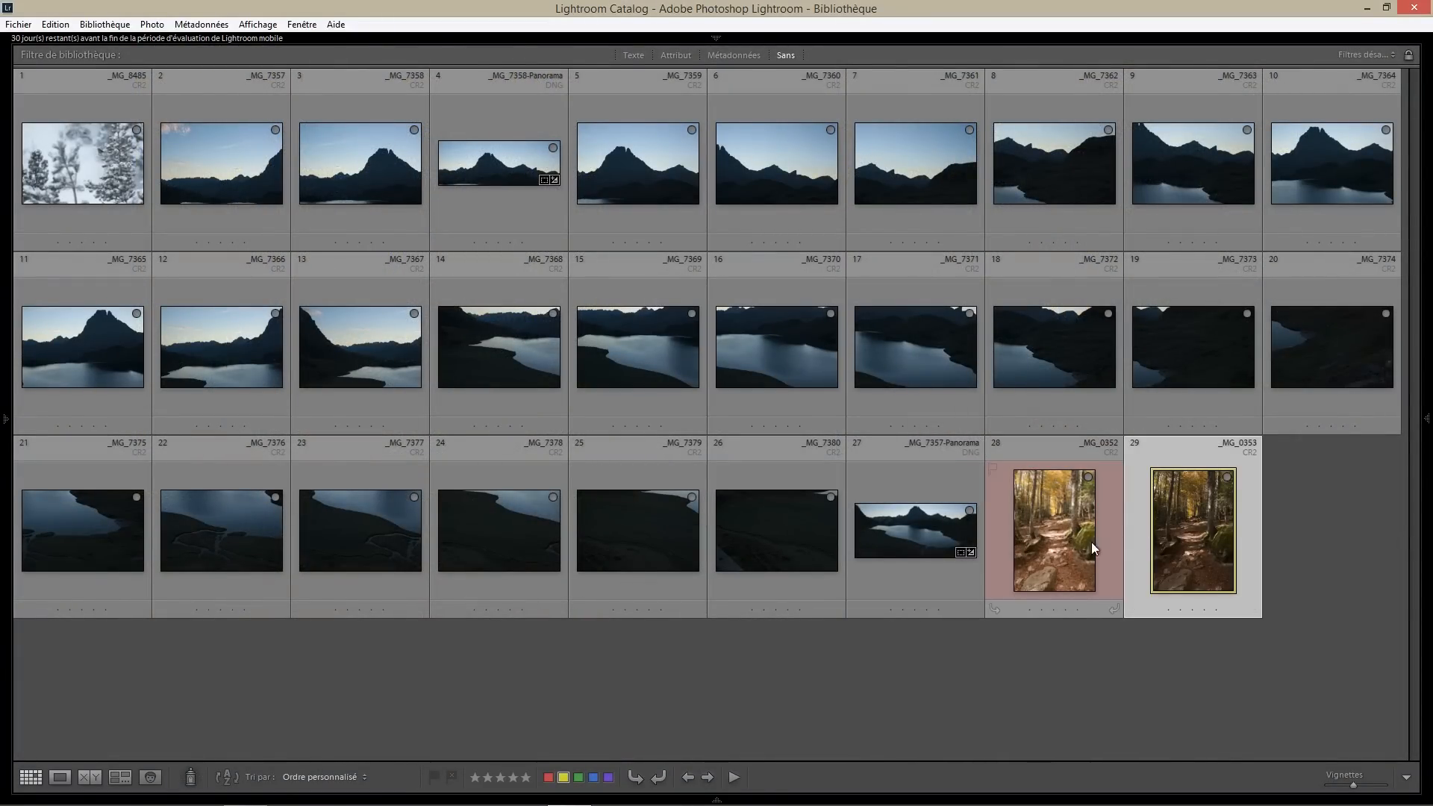
left_click(1092, 542, "ctrl")
right_click(1094, 551)
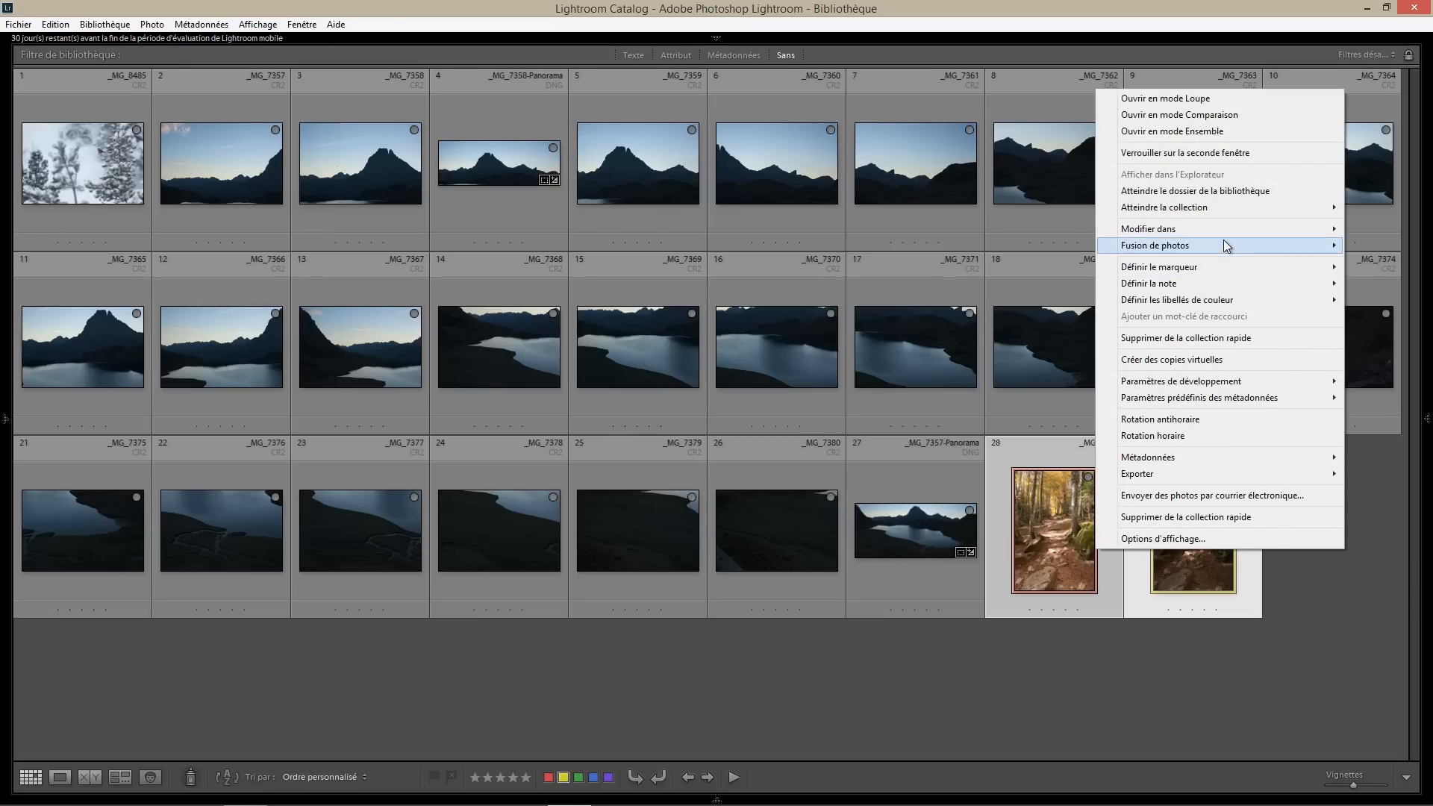
mouse_move(1225, 247)
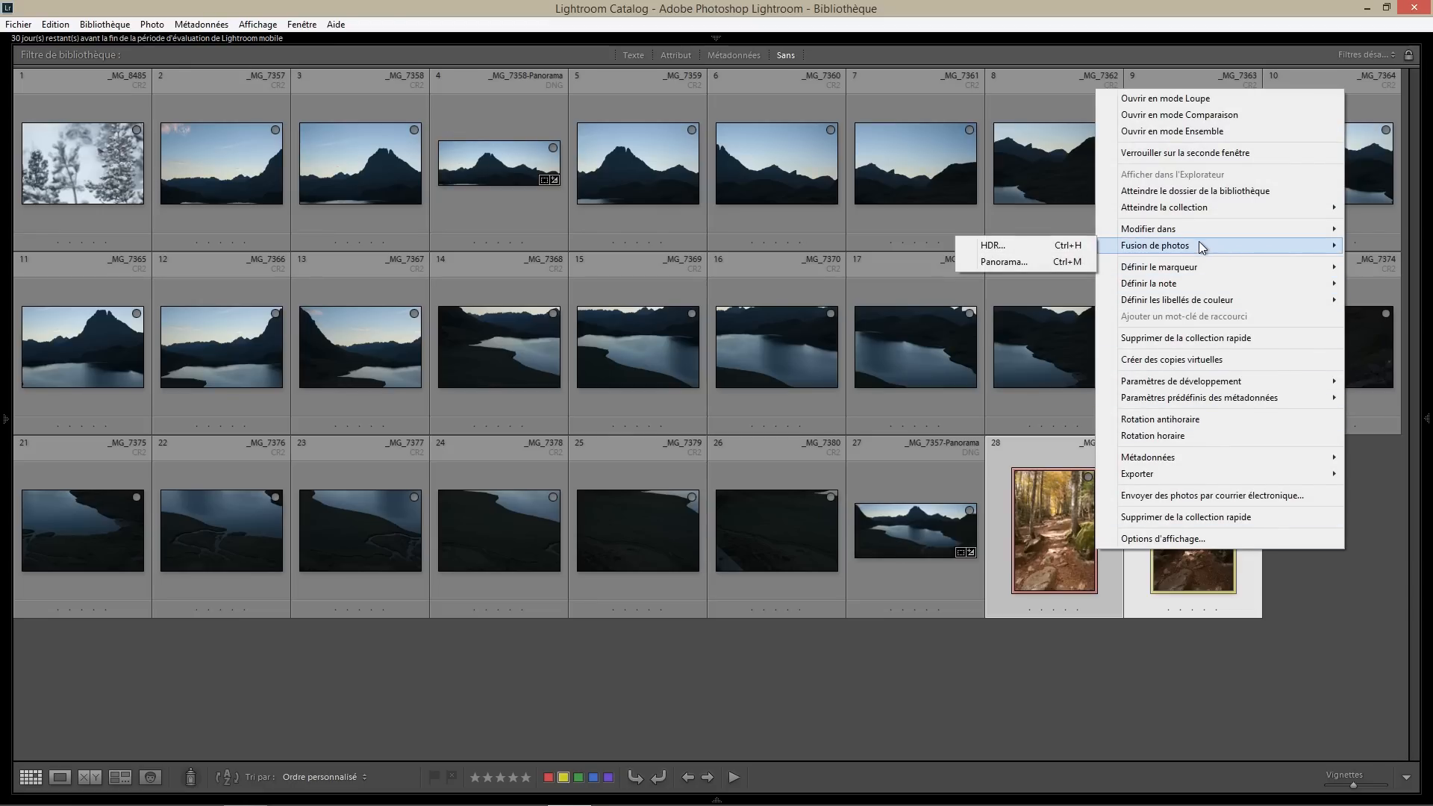
left_click(1043, 252)
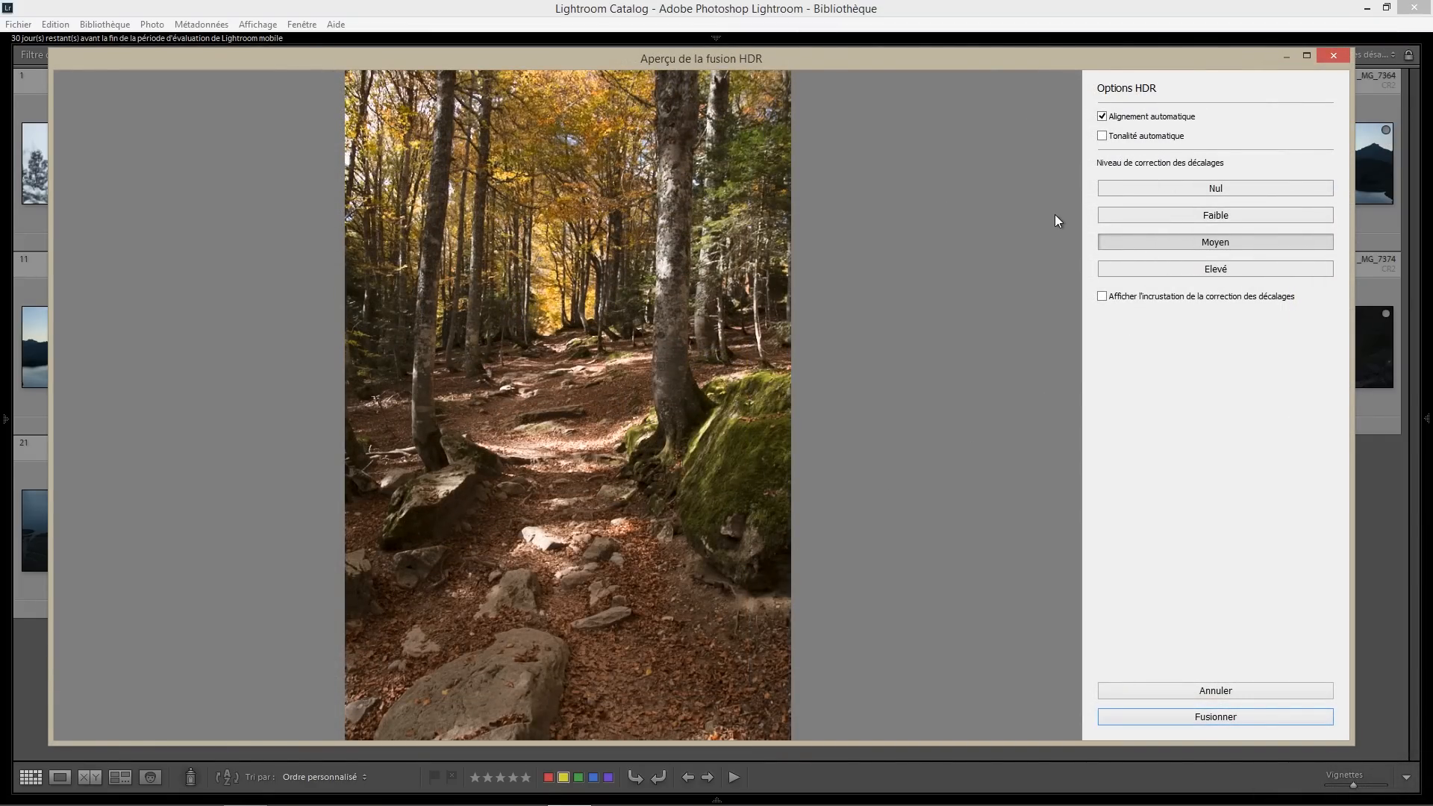
Try Tonalité automatique and the Nul and Faible deghosting levels, returning to Moyen with automatic tone disabled
left_click(1103, 137)
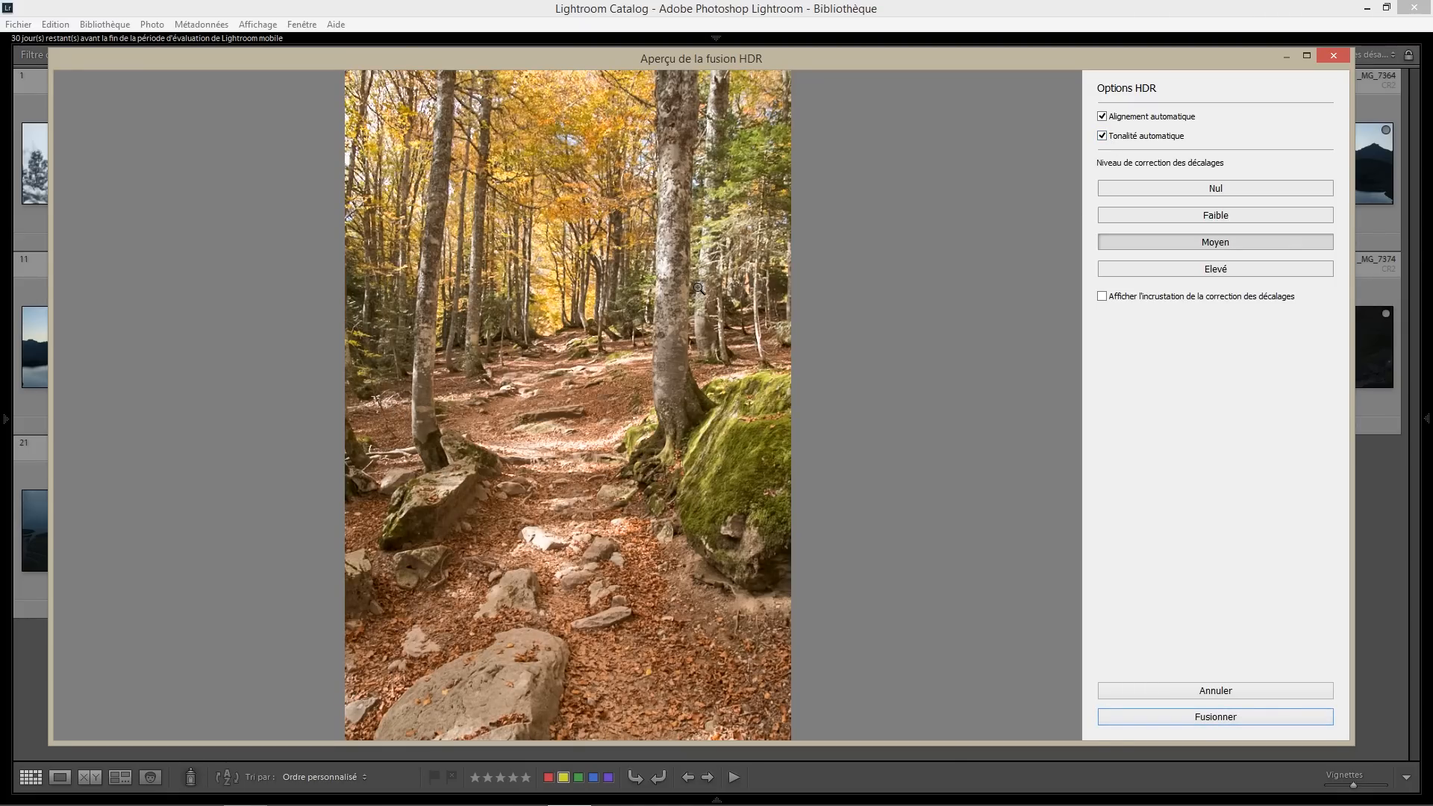
left_click(1104, 135)
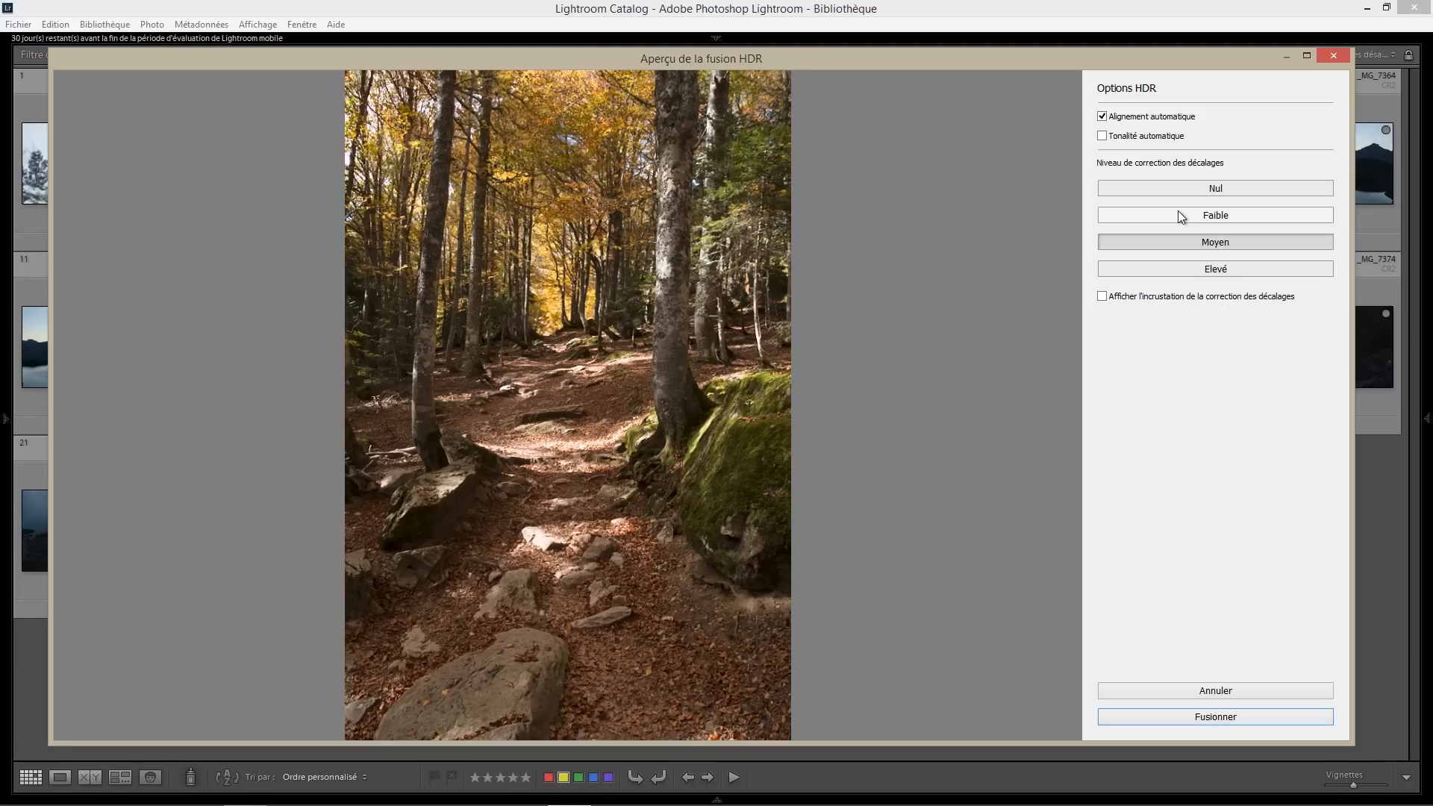
left_click(1187, 187)
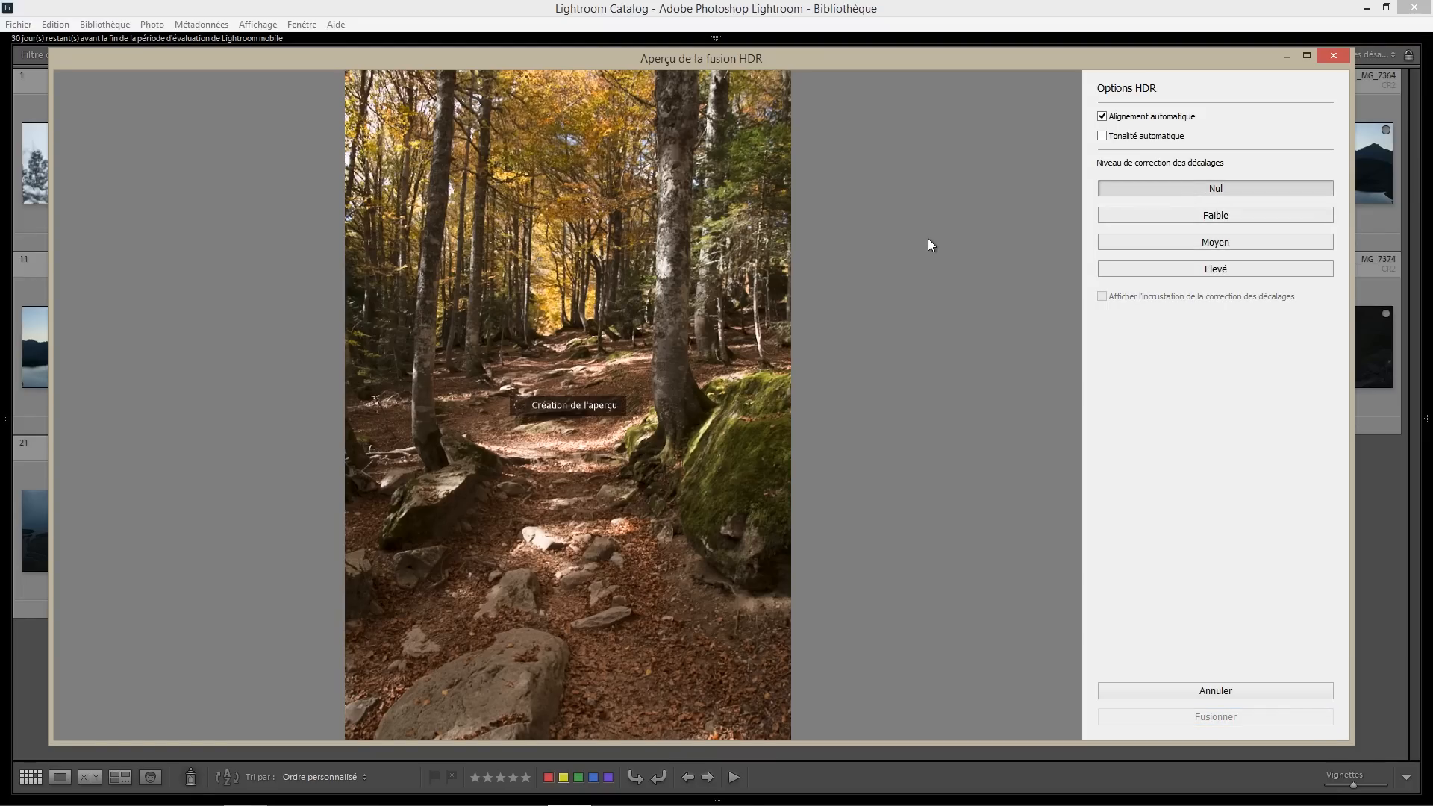
left_click(1223, 219)
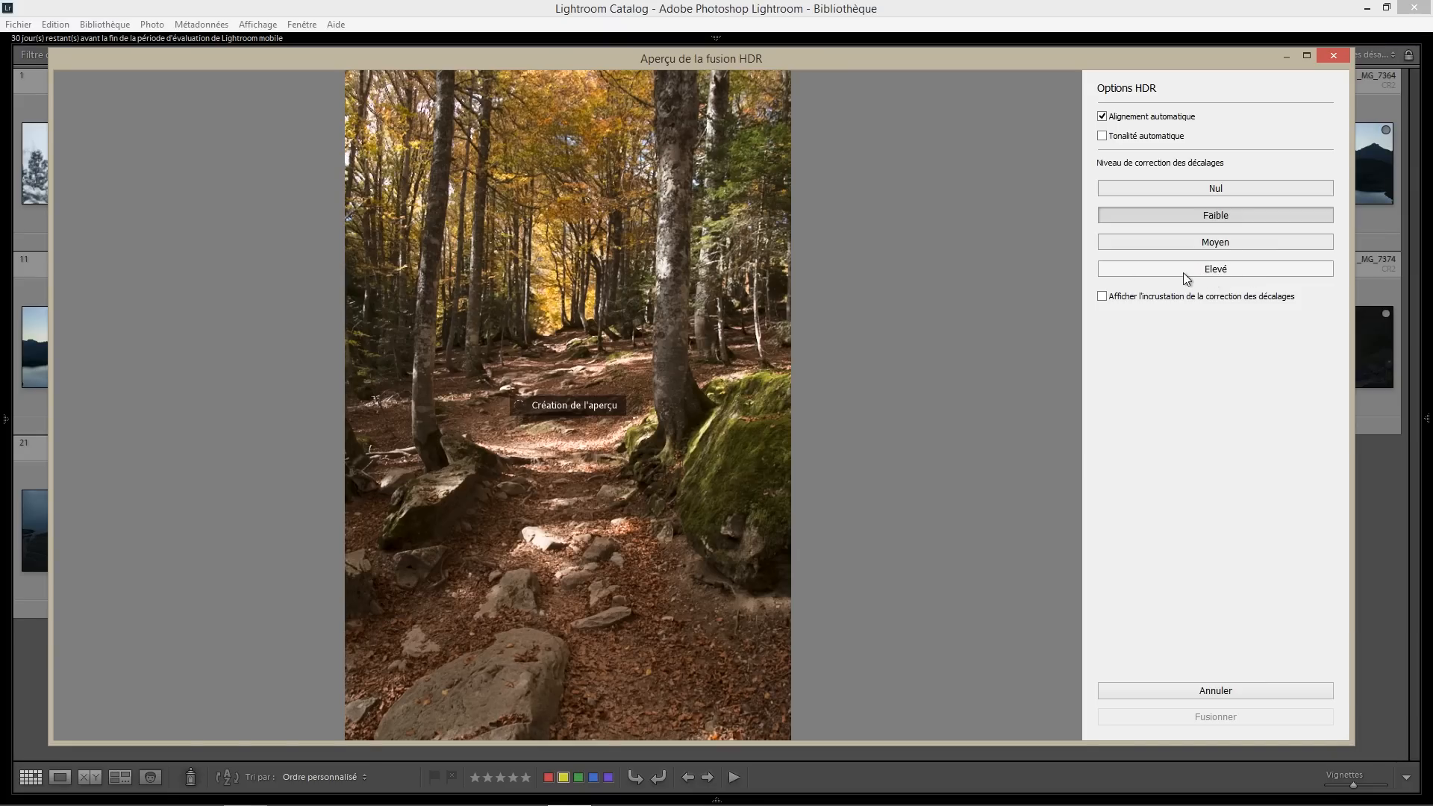
left_click(1193, 245)
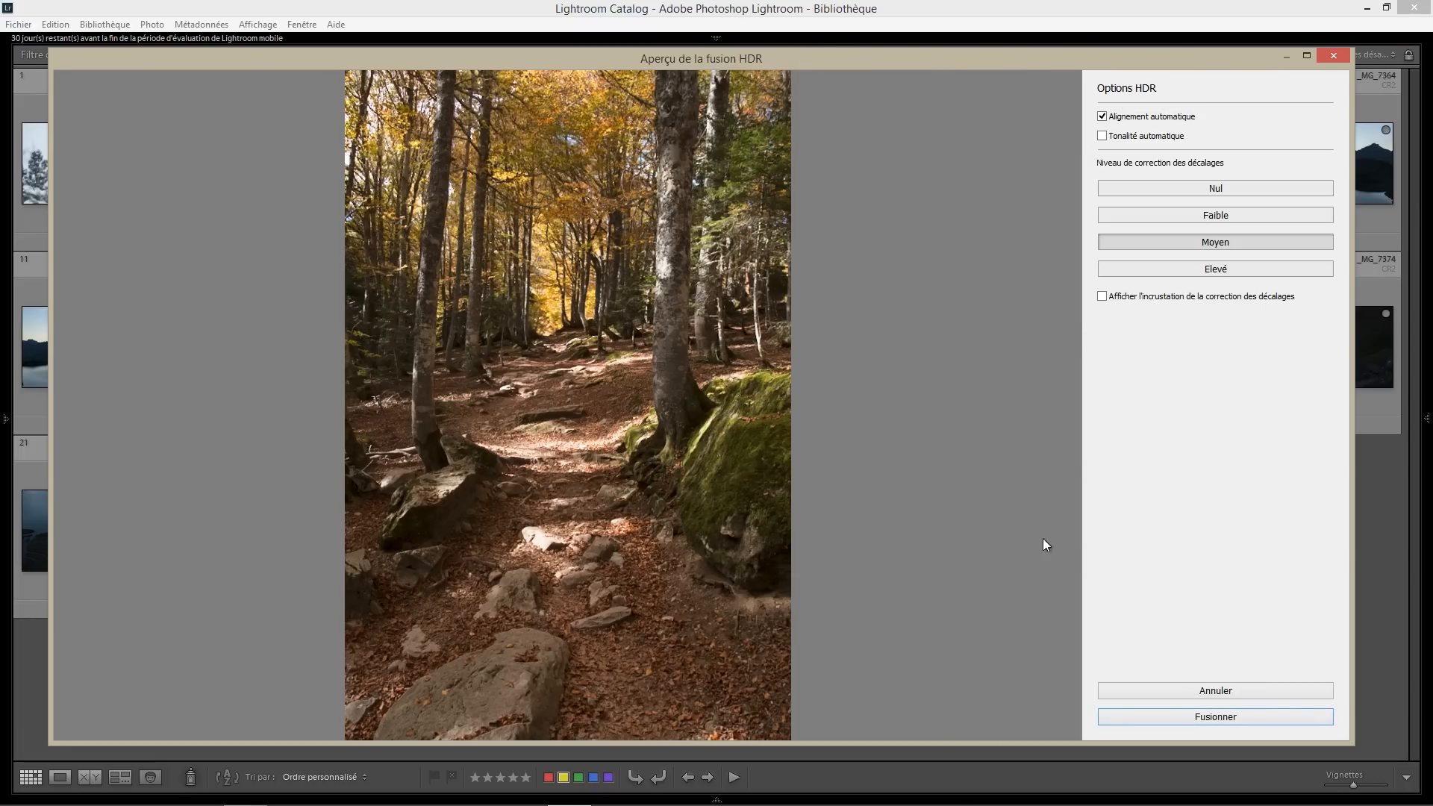
Merge the two forest photos to HDR, compare the result side by side with its sources and return to the grid
left_click(1224, 717)
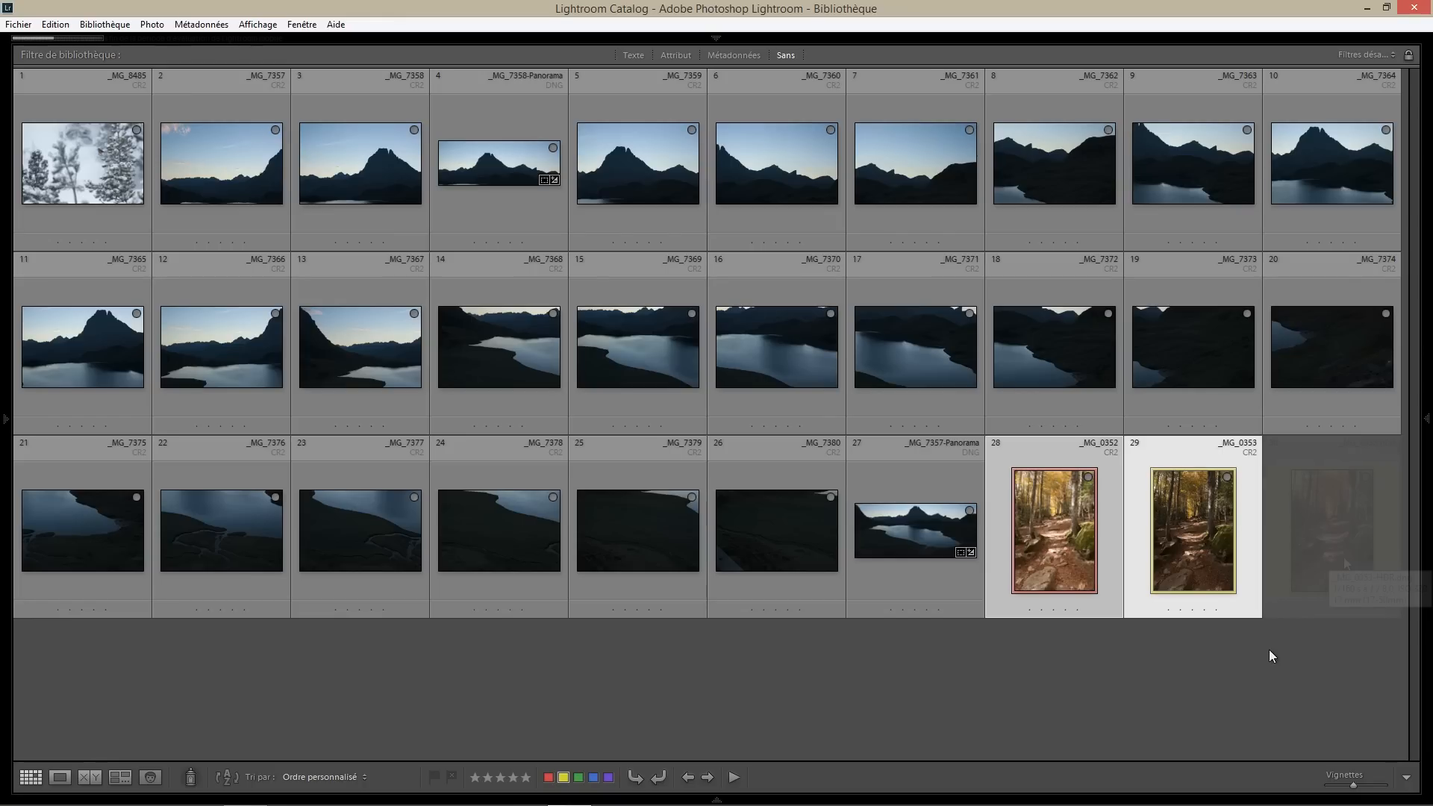
left_click(1321, 544)
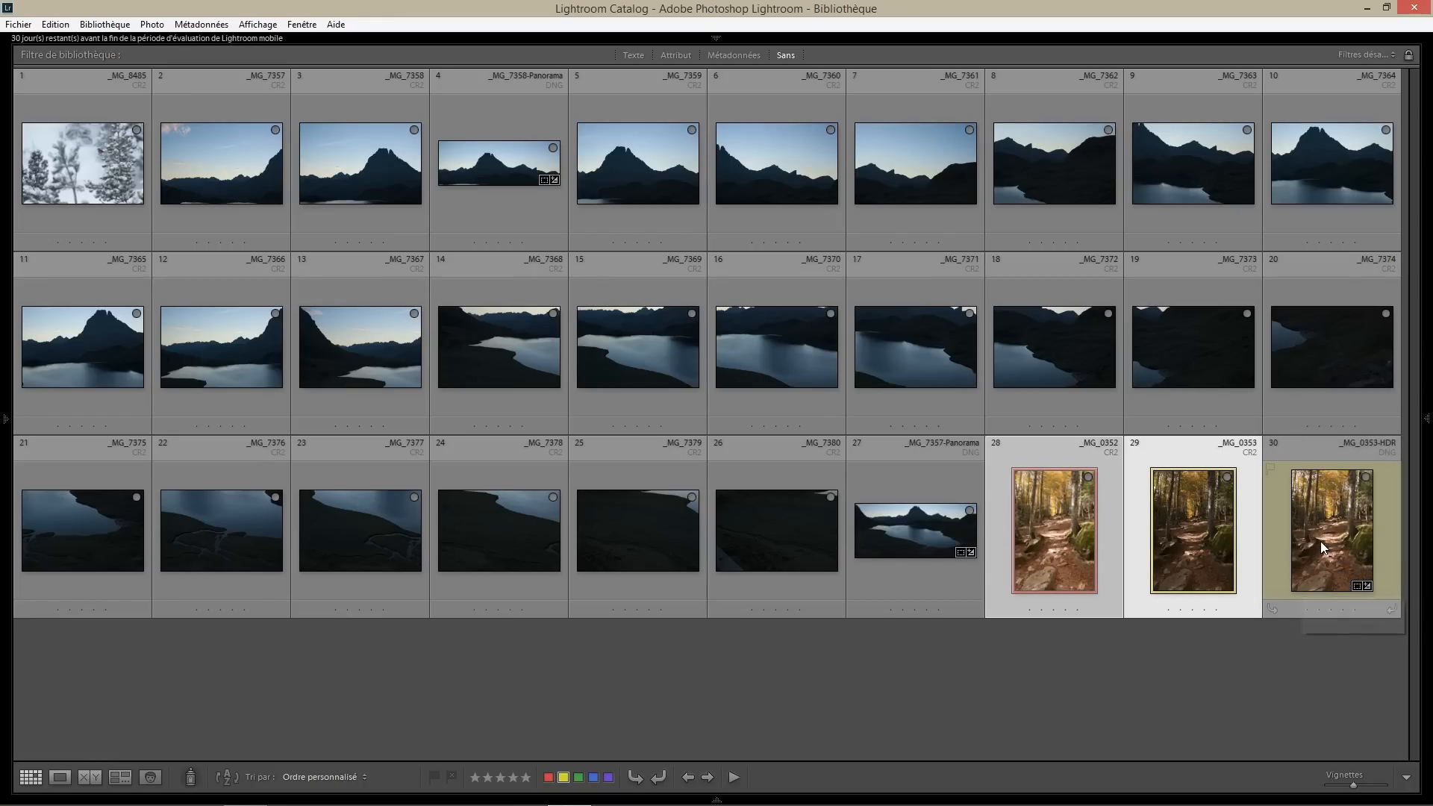
left_click(122, 777)
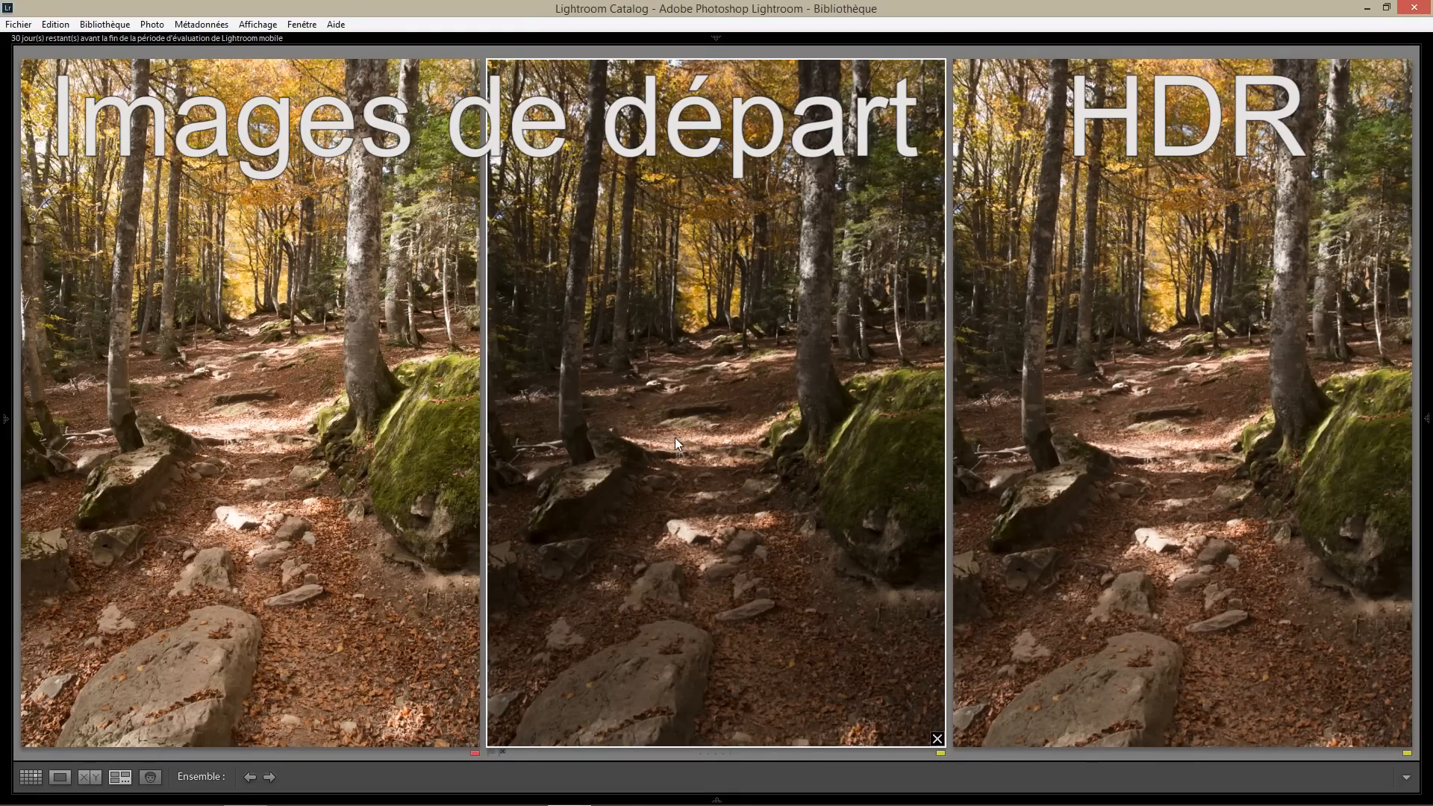
left_click(1220, 351)
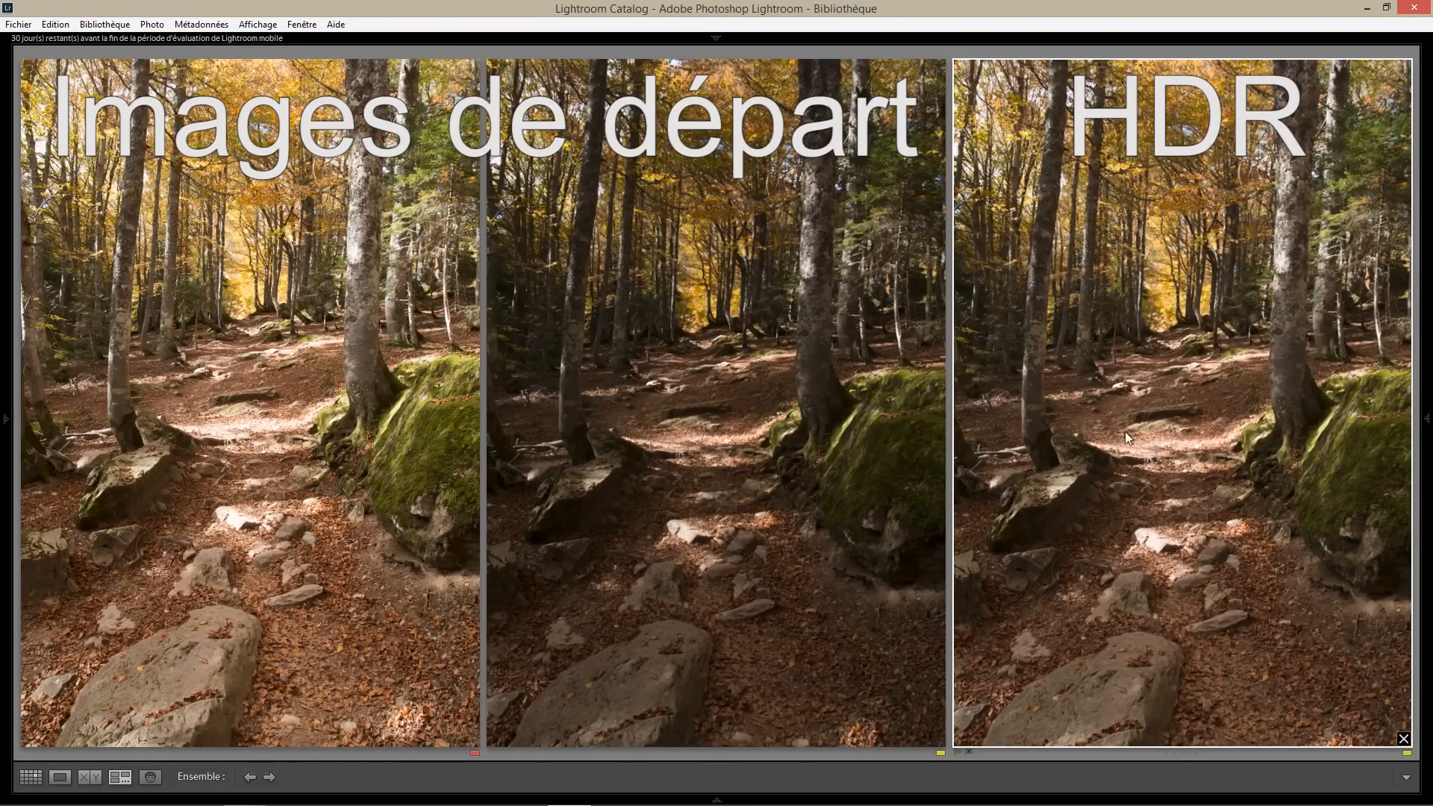
key("g")
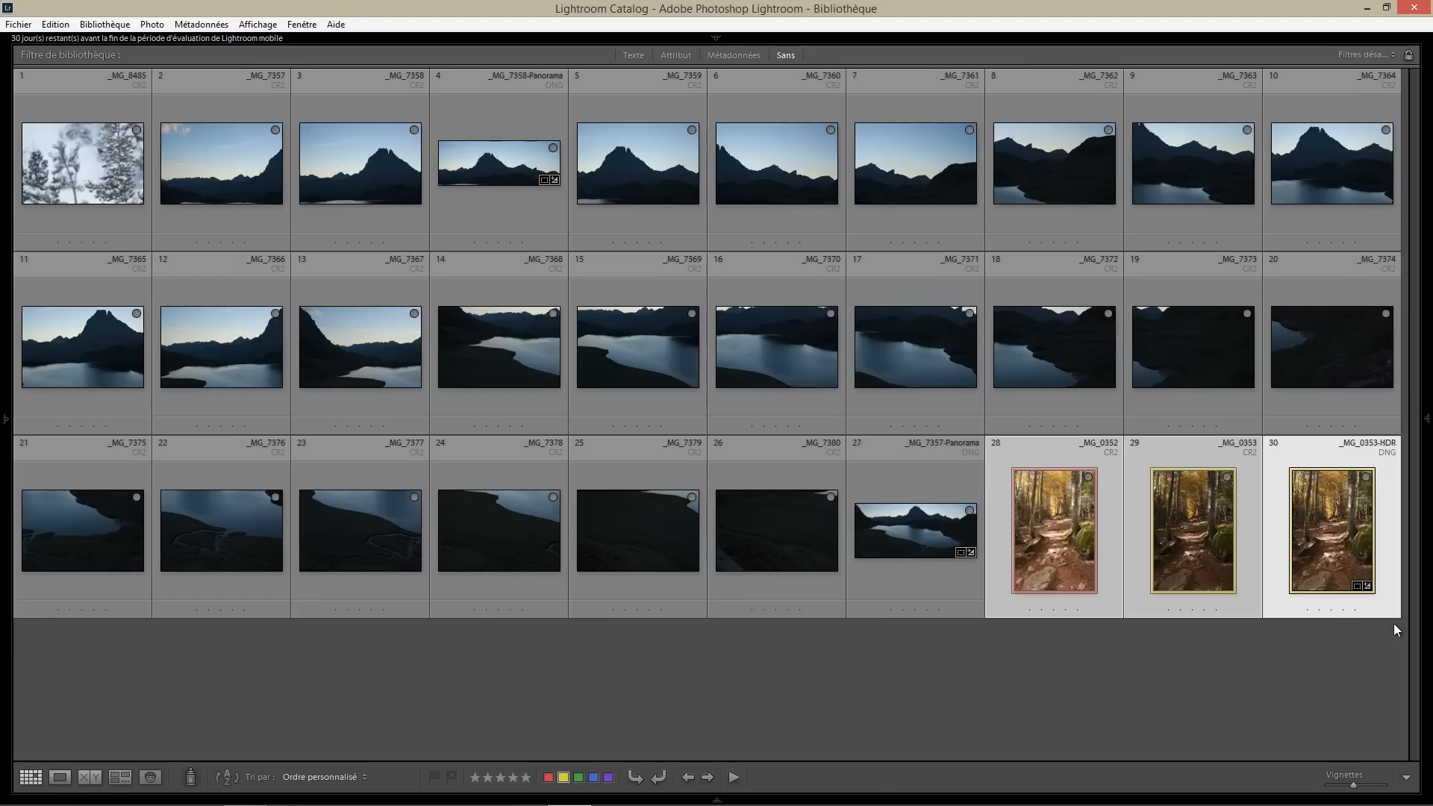
left_click(1280, 638)
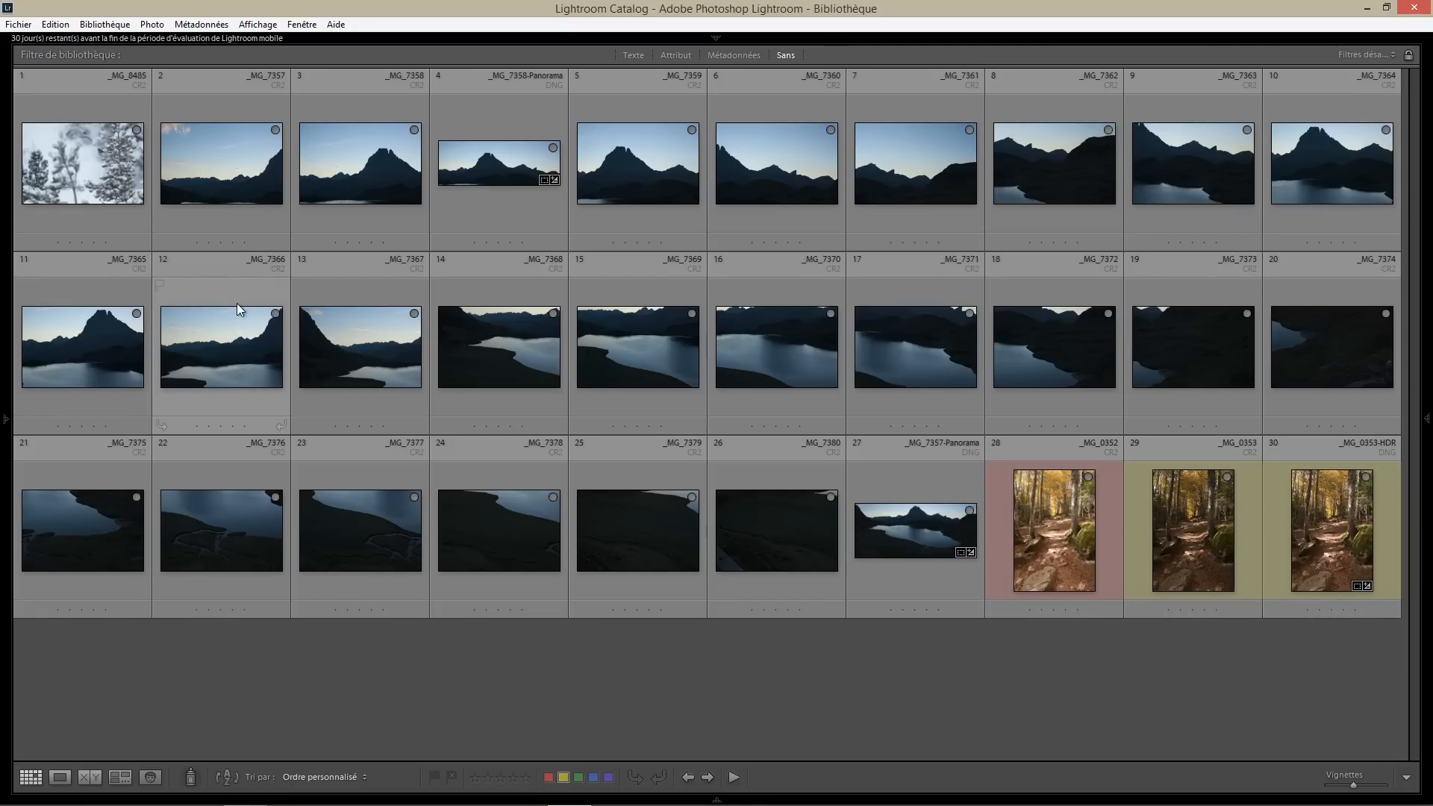
Open the snowy bird photo _MG_8485 in the Develop module and examine the bird at 1:1 before returning to the fitted view
double_click(88, 176)
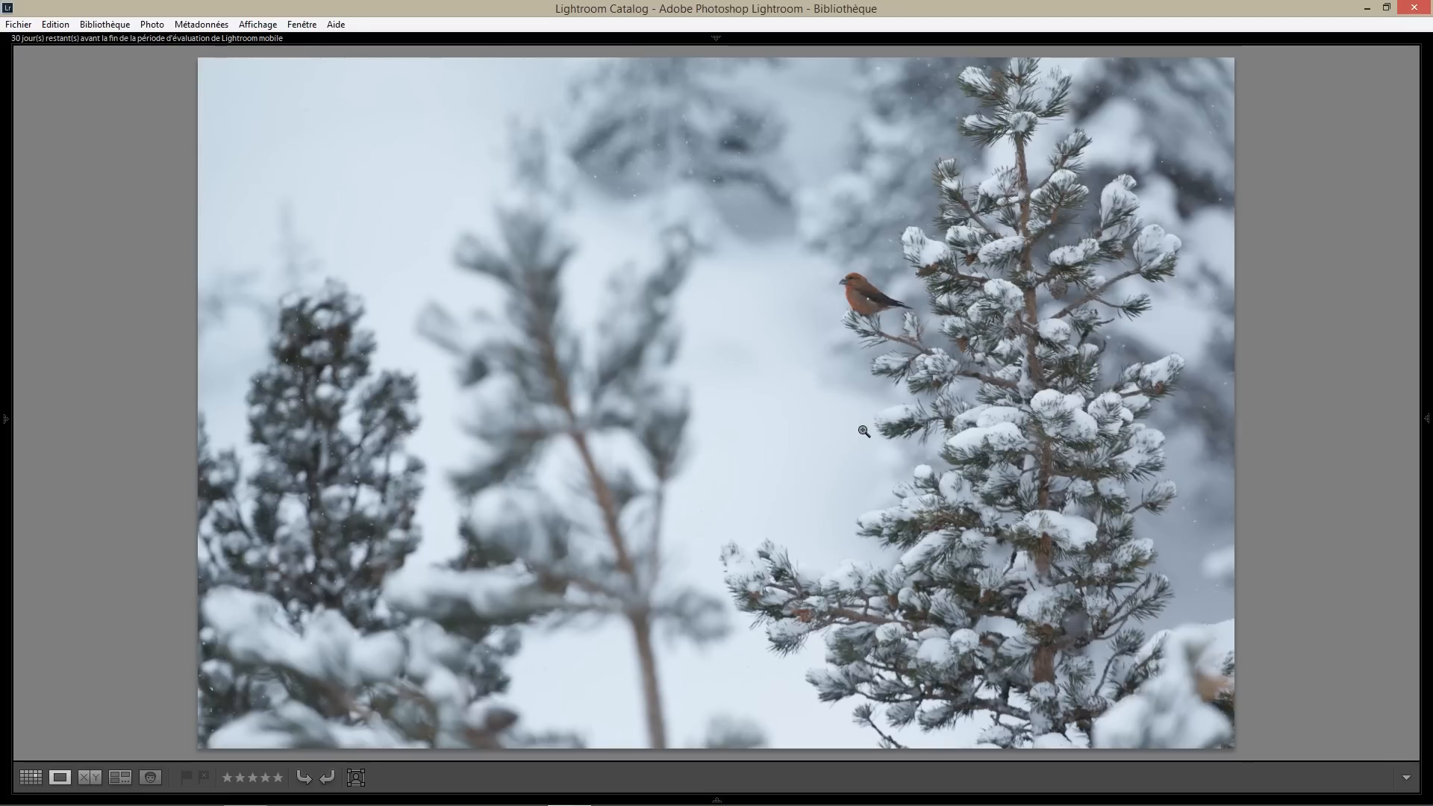
key("d")
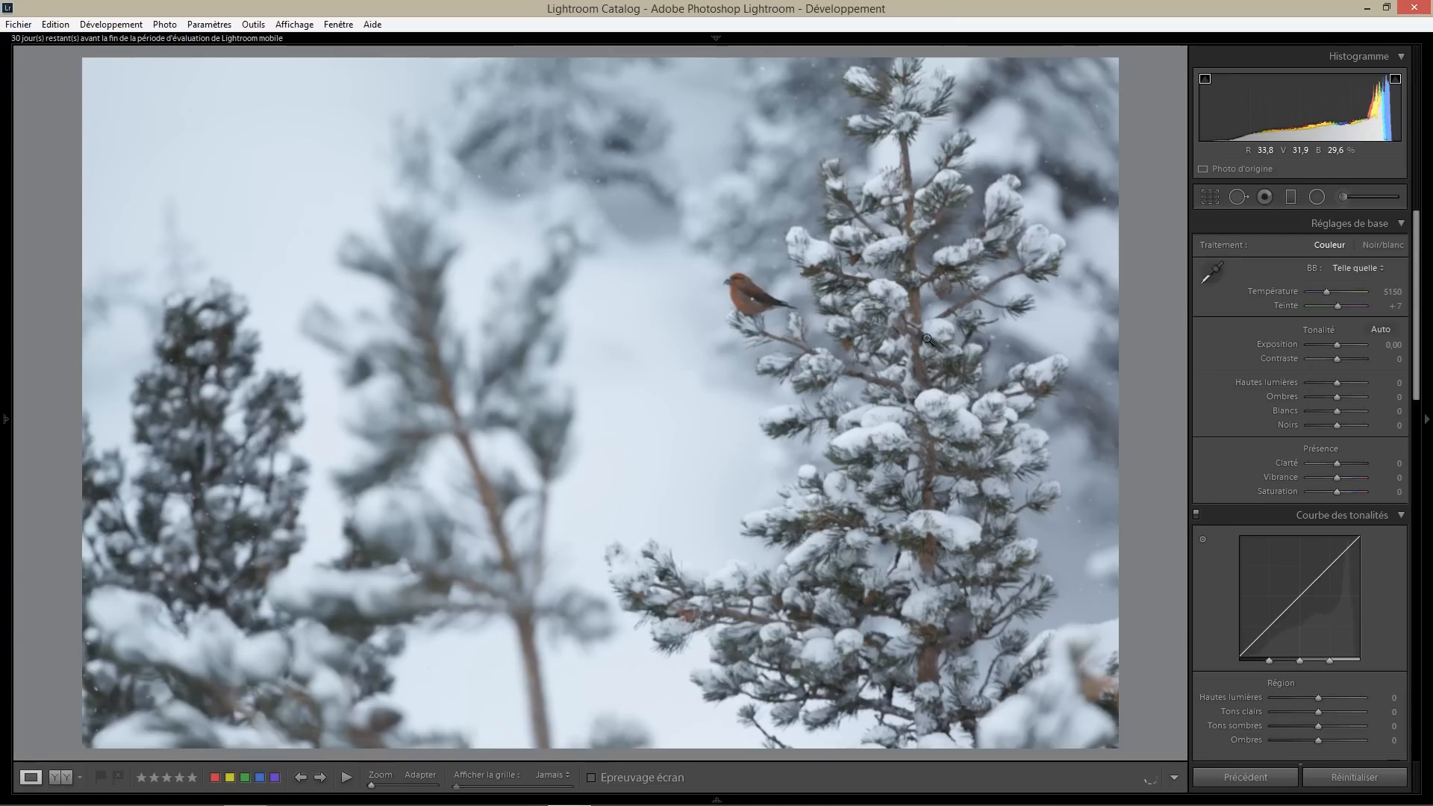
left_click(754, 344)
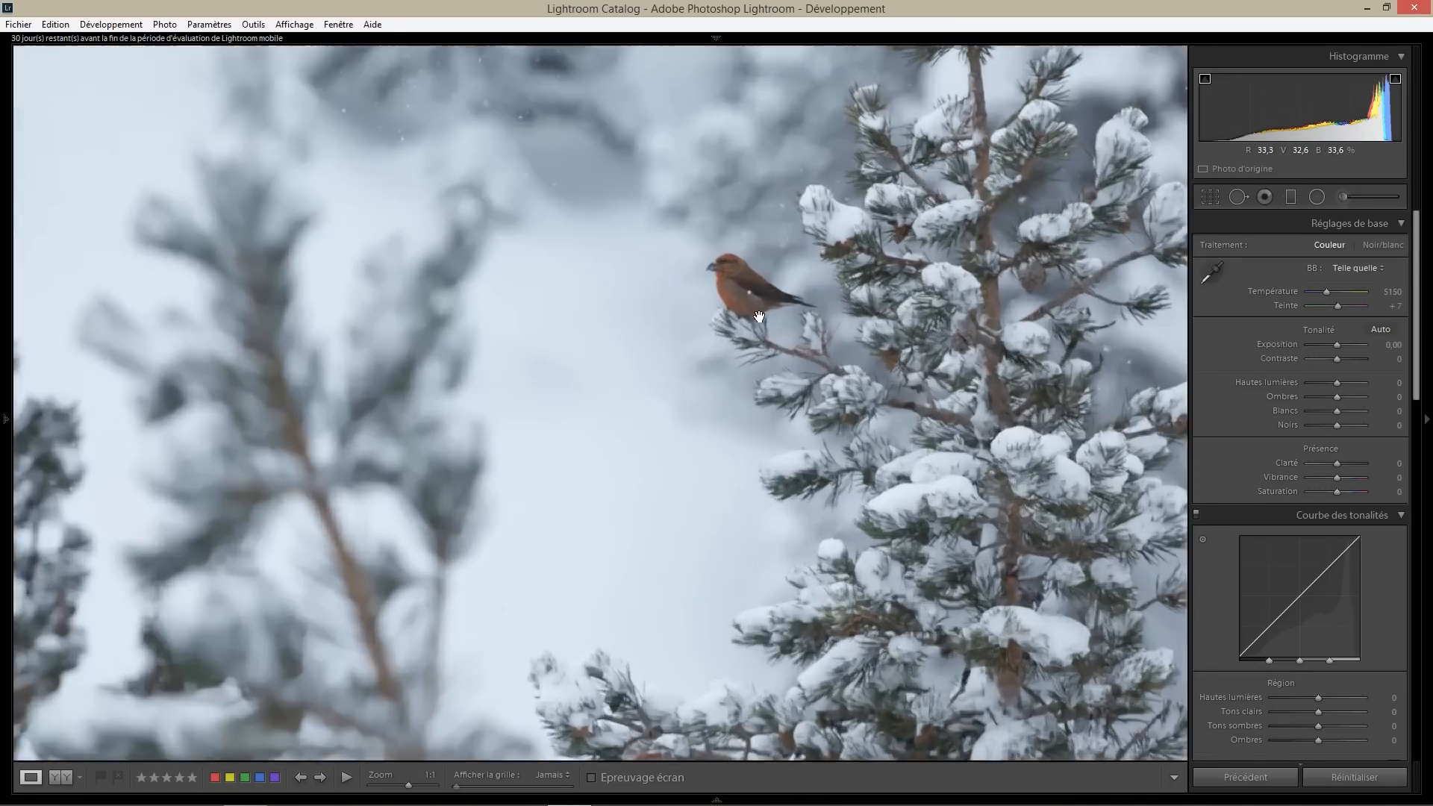
left_click(724, 336)
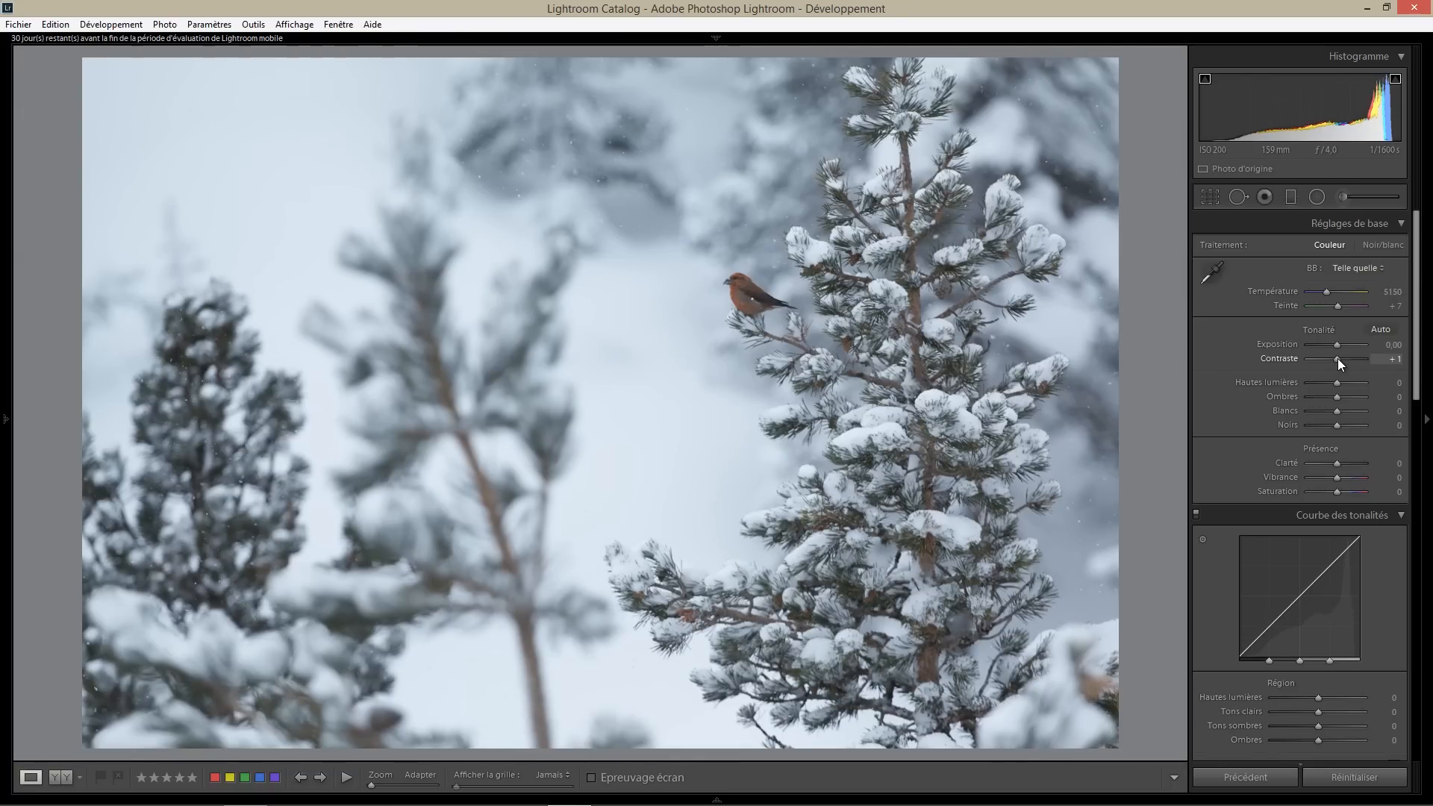
Try the Contraste, Hautes lumières and Clarté adjustments on the bird photo, resetting them to 0
mouse_move(1338, 358)
left_mouse_down()
mouse_move(1356, 357)
mouse_move(1311, 379)
mouse_move(1350, 379)
mouse_move(1323, 379)
left_mouse_up()
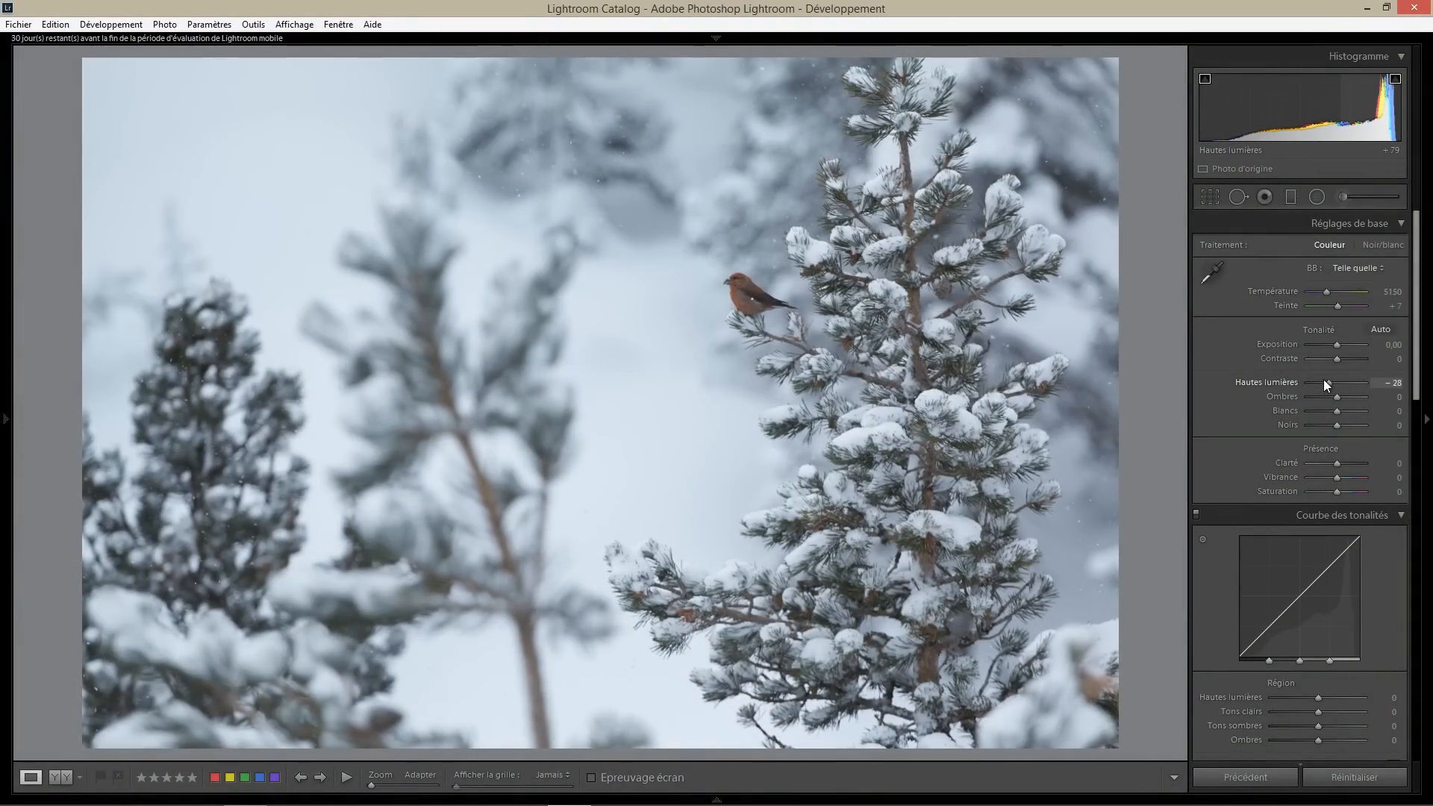
double_click(1265, 380)
mouse_move(1333, 460)
left_mouse_down()
mouse_move(1317, 460)
mouse_move(1382, 455)
mouse_move(1332, 458)
left_mouse_up()
double_click(1281, 460)
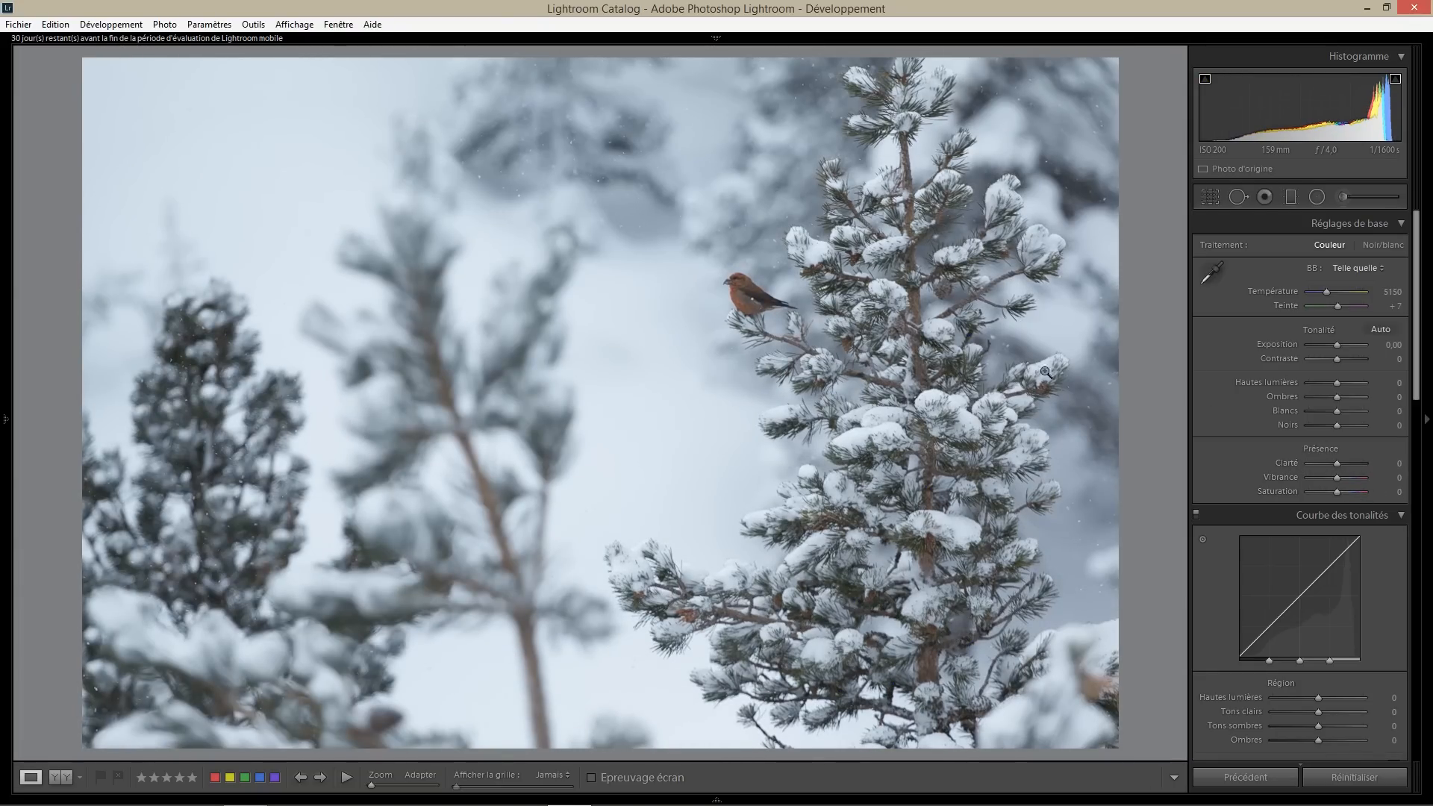
Examine the bird close up, try a temperature of 3200 and tint of -34, restore the original colours and return to the grid
left_click(729, 288)
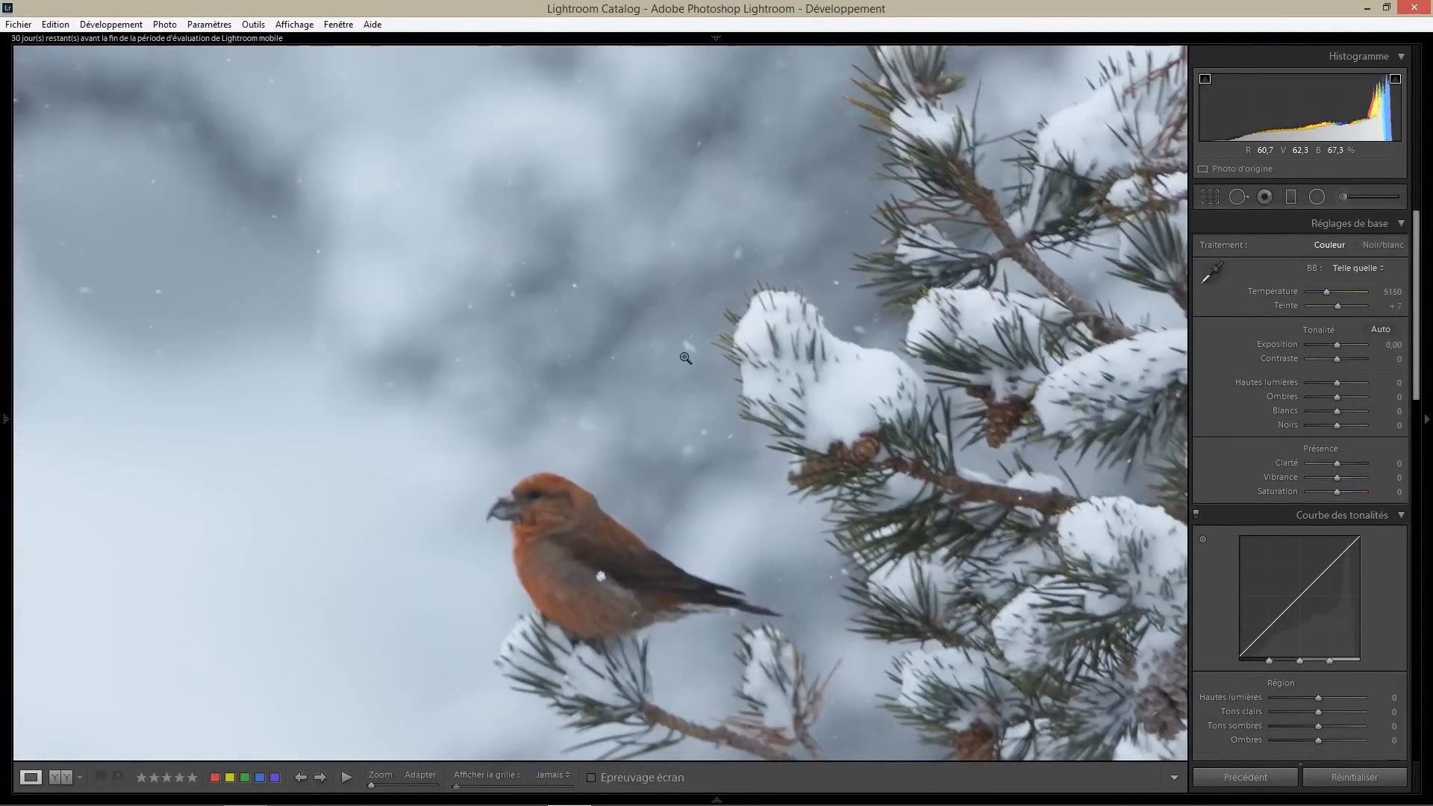
left_click(504, 494)
mouse_move(1327, 293)
left_mouse_down()
mouse_move(1391, 294)
mouse_move(1319, 307)
mouse_move(1332, 306)
left_mouse_up()
left_click(1316, 285)
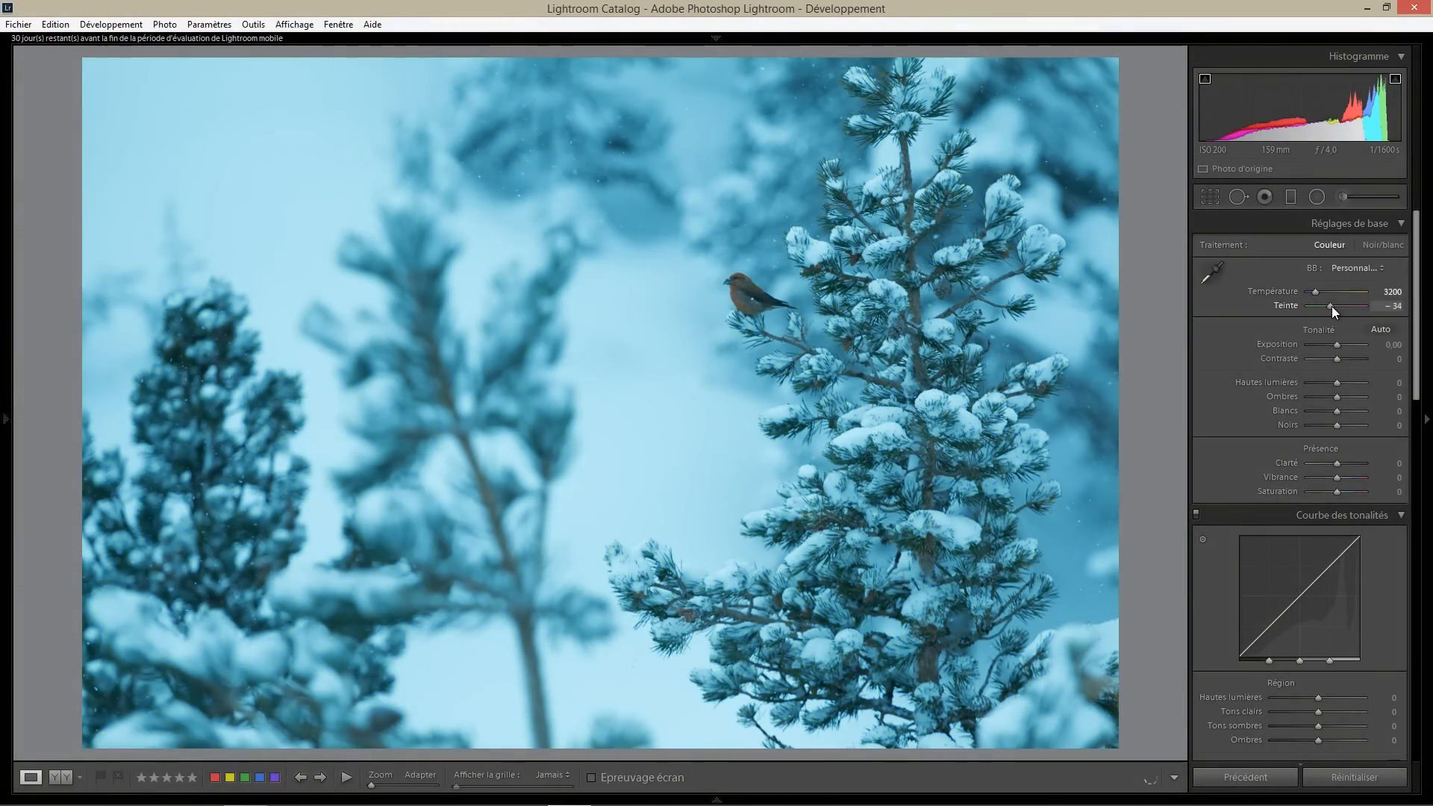
left_click_drag(1291, 608, 1291, 604)
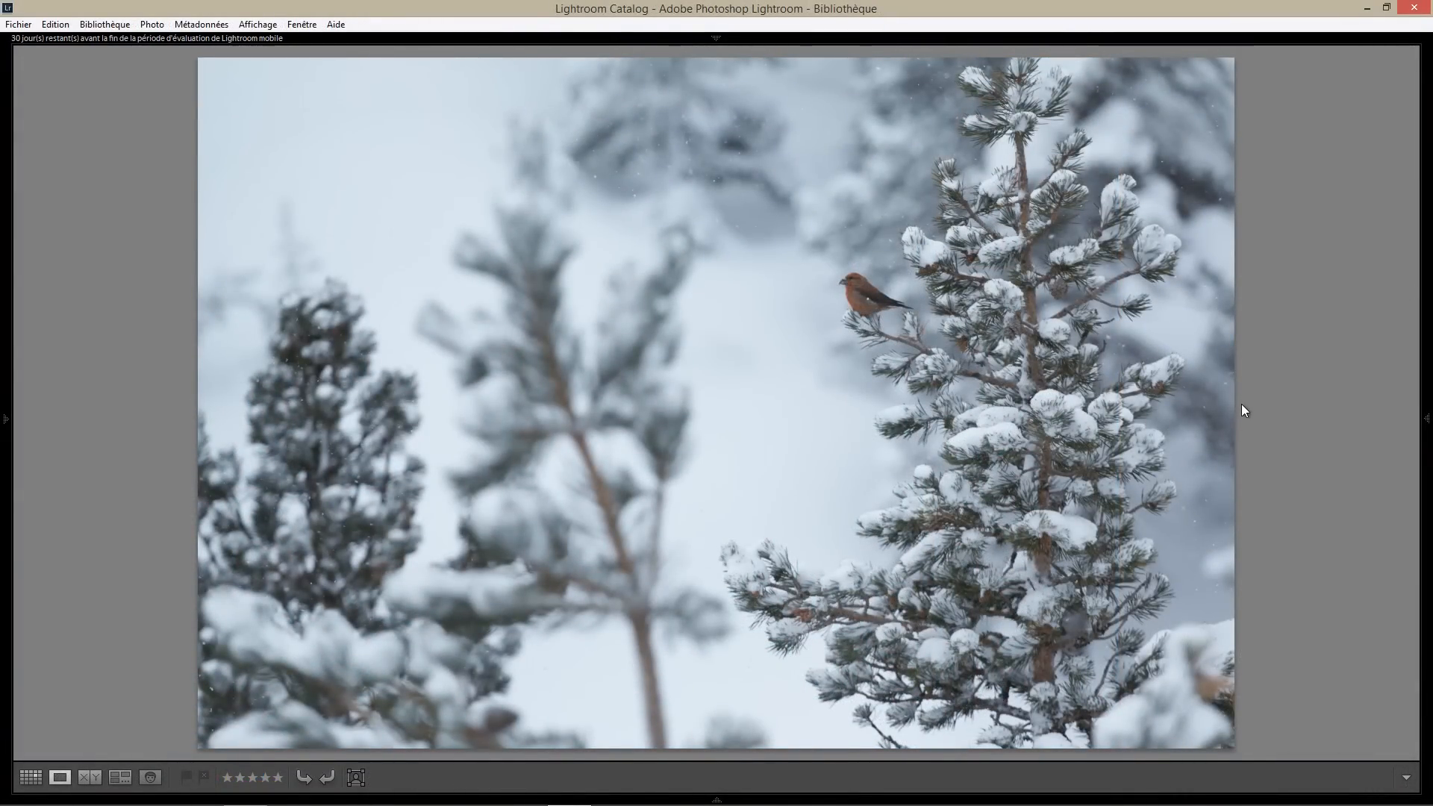
key("g")
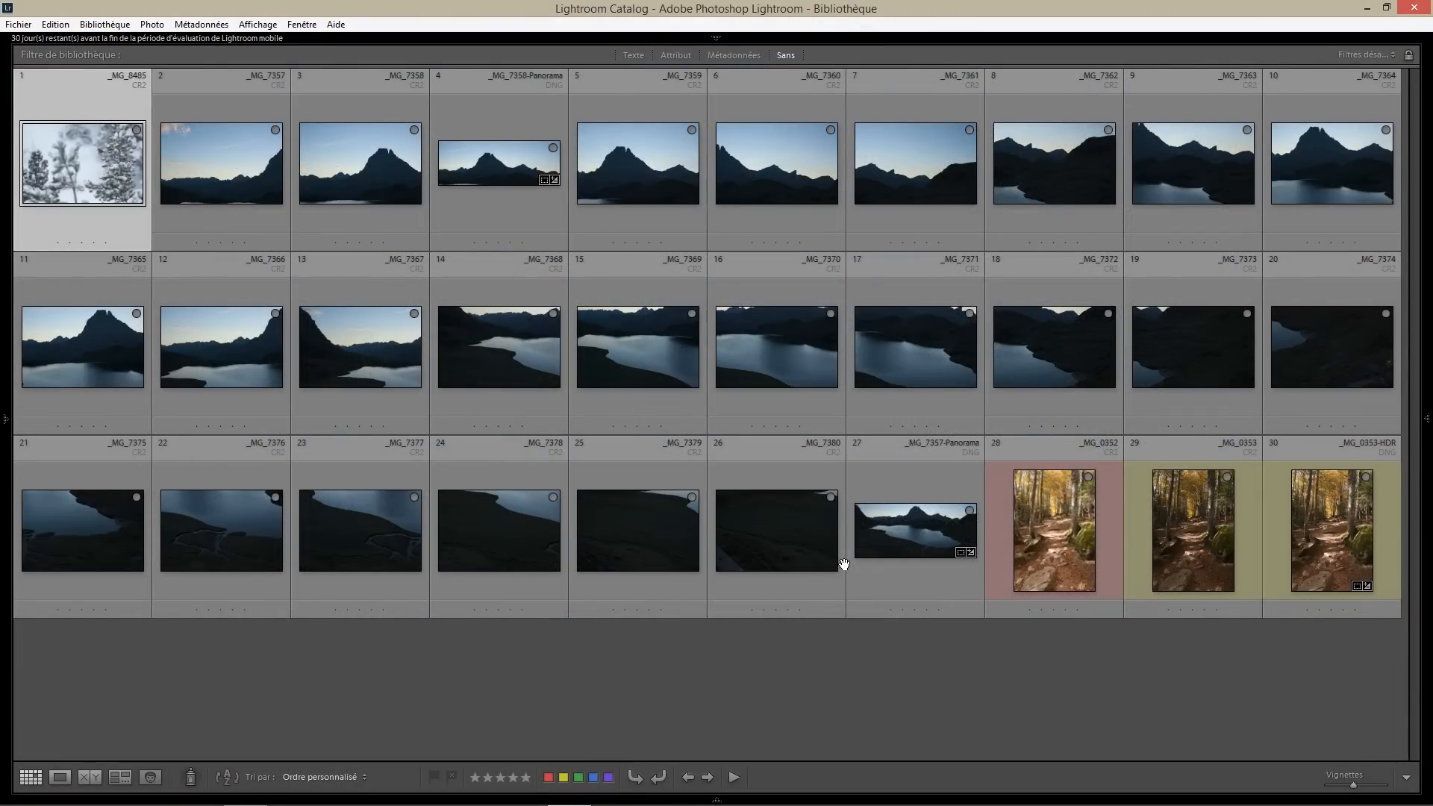